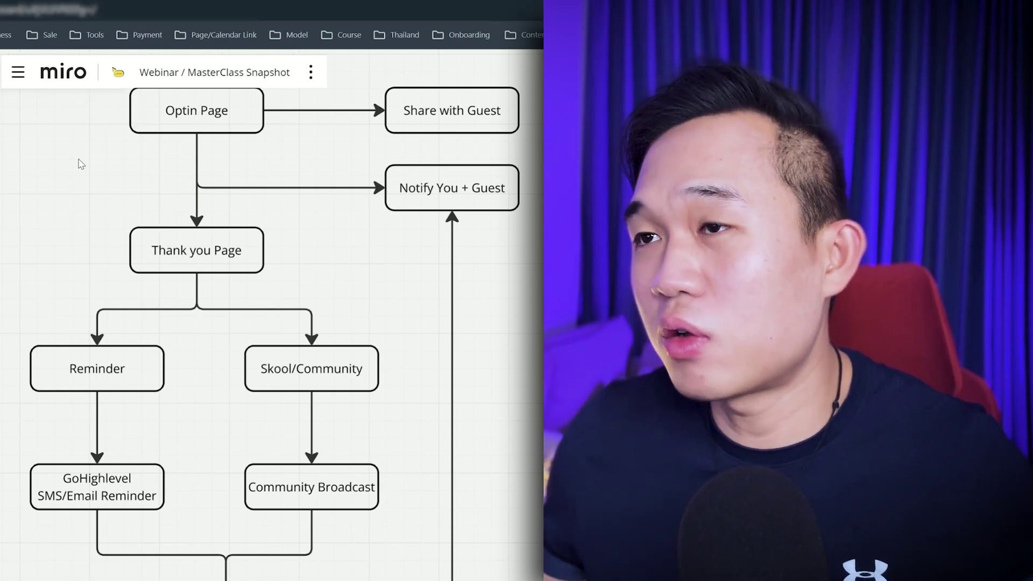
Step: Bring the Optin Page into view and point out its connector to Share with Guest
{"action": "mouse_move", "coordinate": [76, 164]}
{"action": "left_mouse_down"}
{"action": "mouse_move", "coordinate": [50, 196]}
{"action": "mouse_move", "coordinate": [74, 203]}
{"action": "mouse_move", "coordinate": [71, 228]}
{"action": "mouse_move", "coordinate": [109, 205]}
{"action": "left_mouse_up"}
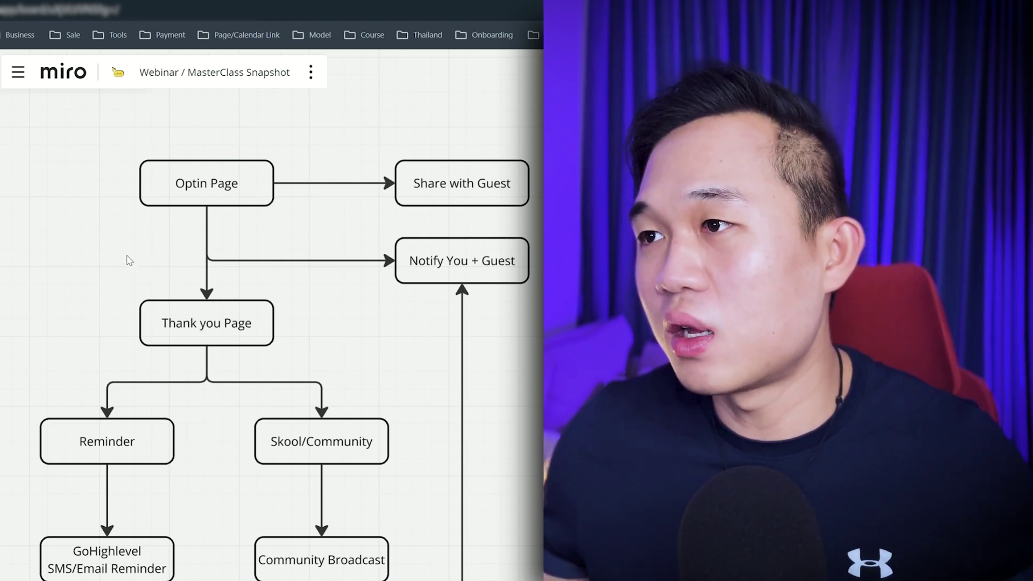
{"action": "left_click_drag", "start_coordinate": [125, 254], "coordinate": [102, 220]}
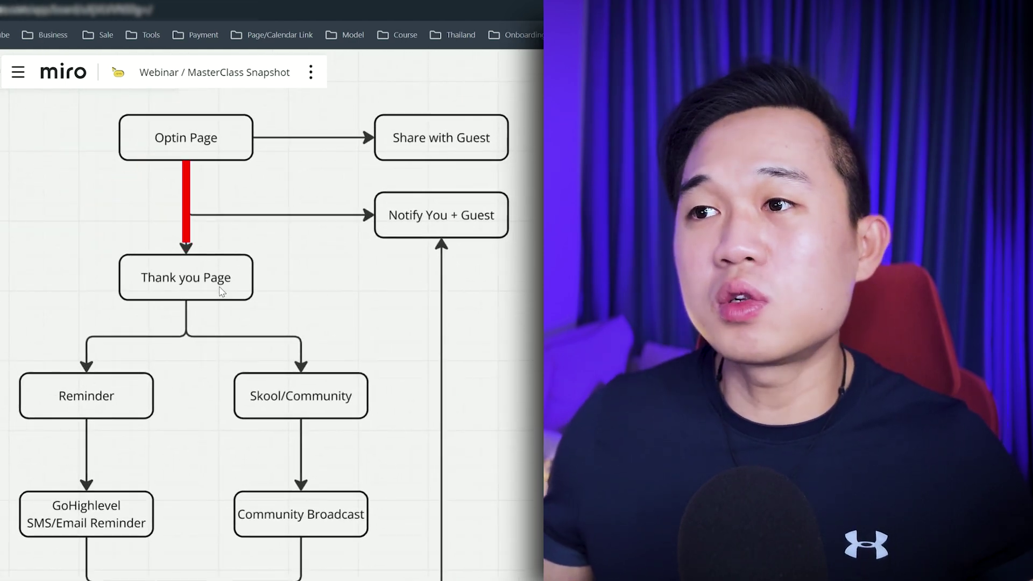
{"action": "left_click", "coordinate": [289, 138]}
{"action": "left_click", "coordinate": [369, 217]}
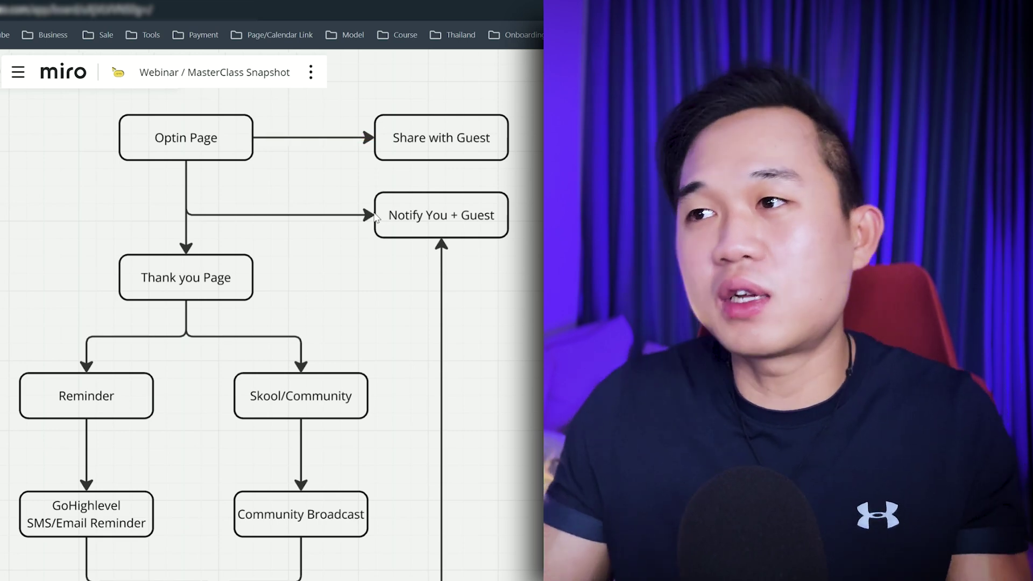
Step: Pan down the flowchart past the Tag step to the CSV file box
{"action": "scroll", "coordinate": [419, 221], "scroll_direction": "up", "scroll_amount": 1}
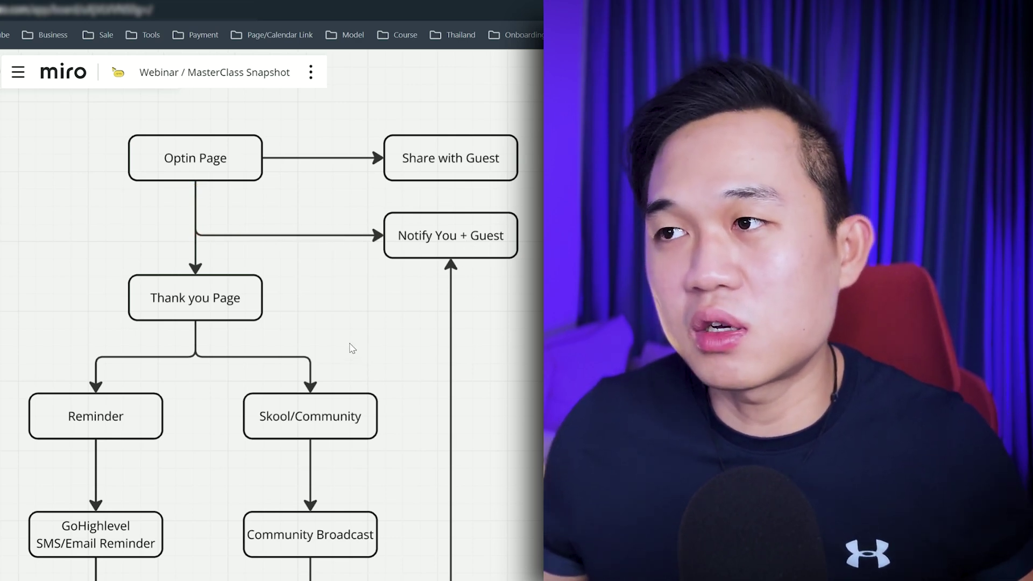
{"action": "scroll", "coordinate": [352, 348], "scroll_direction": "down", "scroll_amount": 3}
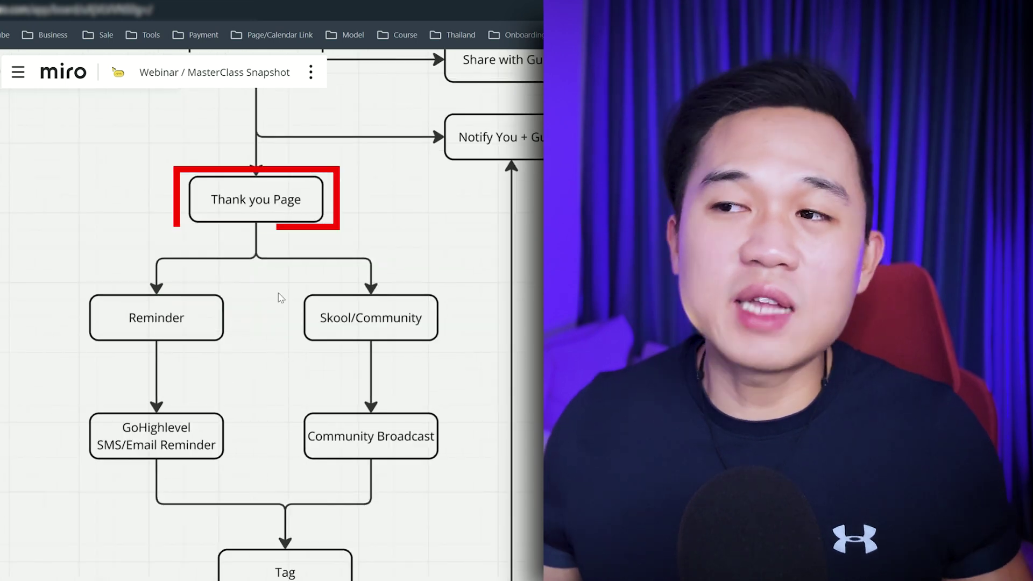
{"action": "left_click_drag", "start_coordinate": [278, 300], "coordinate": [288, 237]}
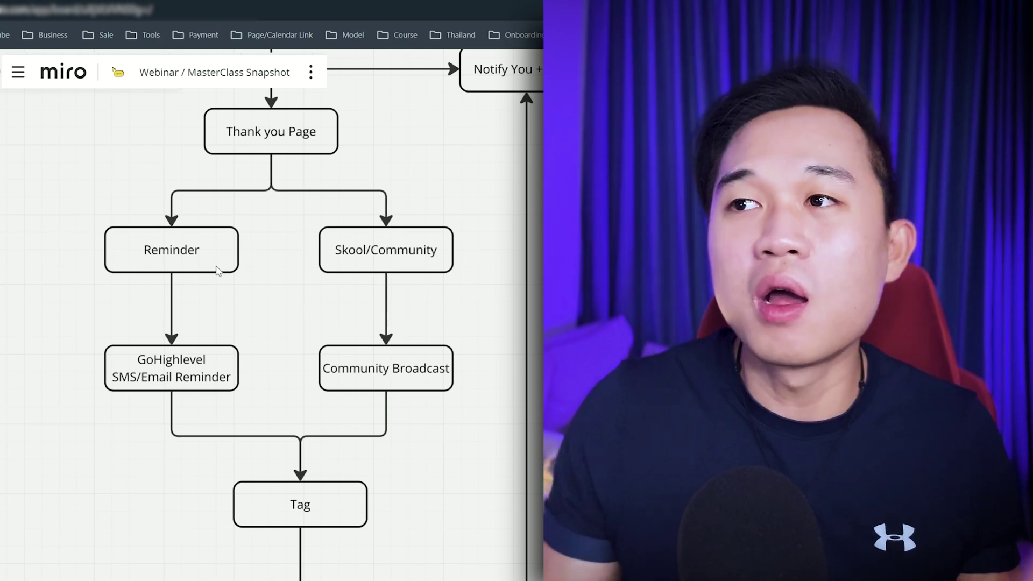
{"action": "left_click_drag", "start_coordinate": [217, 271], "coordinate": [189, 270]}
{"action": "left_click_drag", "start_coordinate": [249, 327], "coordinate": [221, 299]}
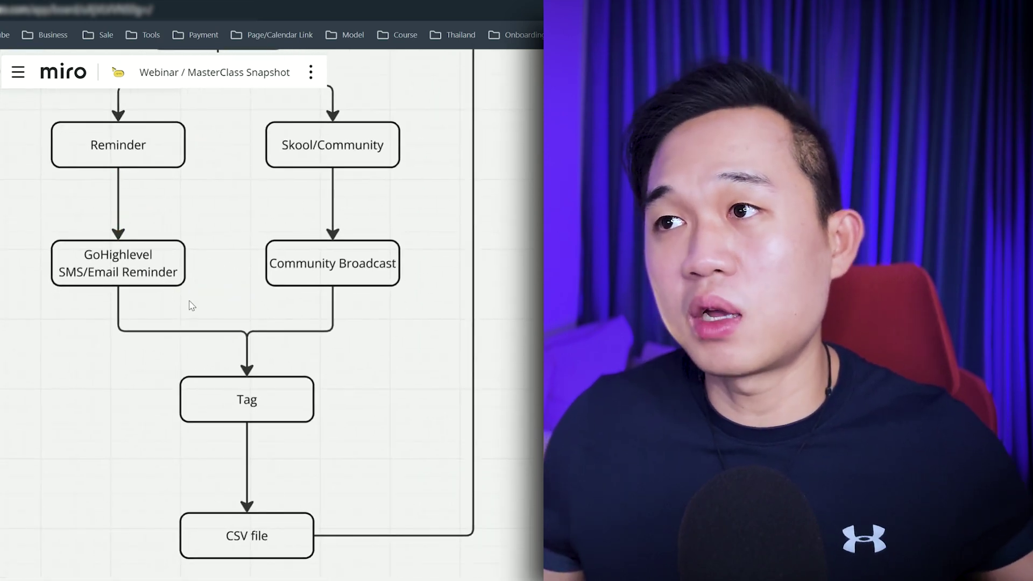
Step: Select the Community Broadcast, Tag and CSV file boxes in turn
{"action": "scroll", "coordinate": [216, 297], "scroll_direction": "up", "scroll_amount": 3}
{"action": "scroll", "coordinate": [215, 297], "scroll_direction": "right", "scroll_amount": 2}
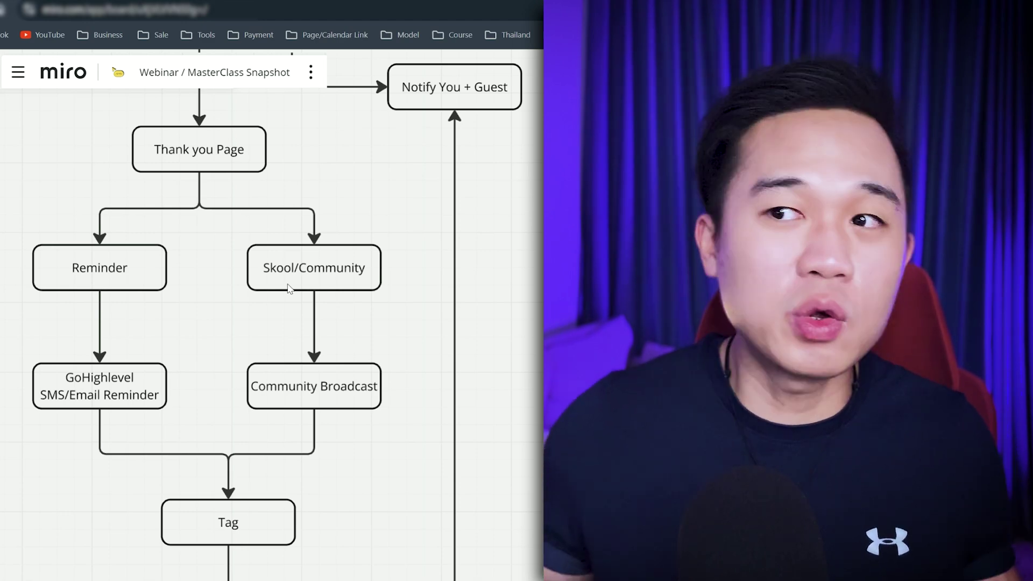
{"action": "scroll", "coordinate": [323, 328], "scroll_direction": "down", "scroll_amount": 2}
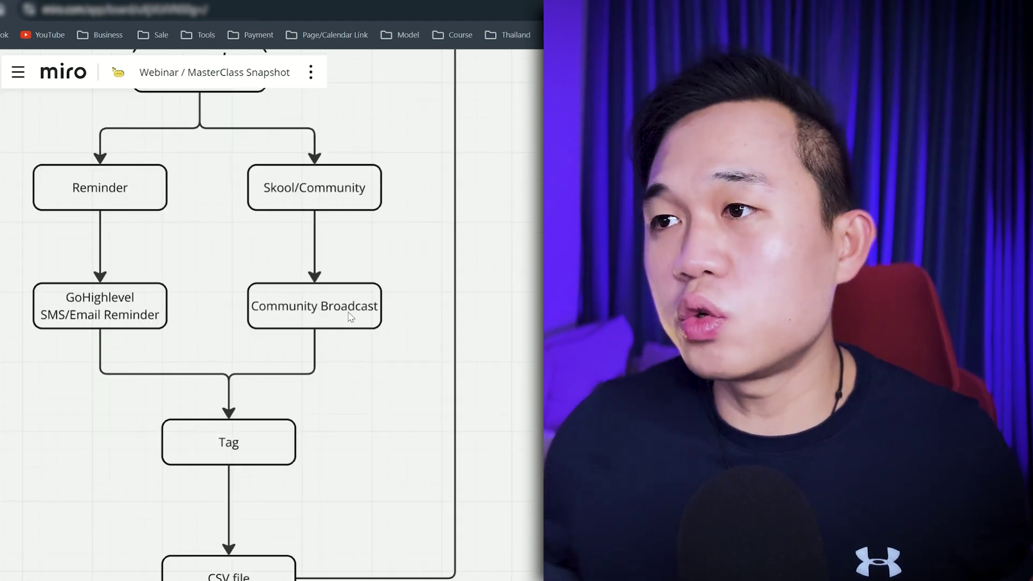
{"action": "left_click", "coordinate": [334, 304]}
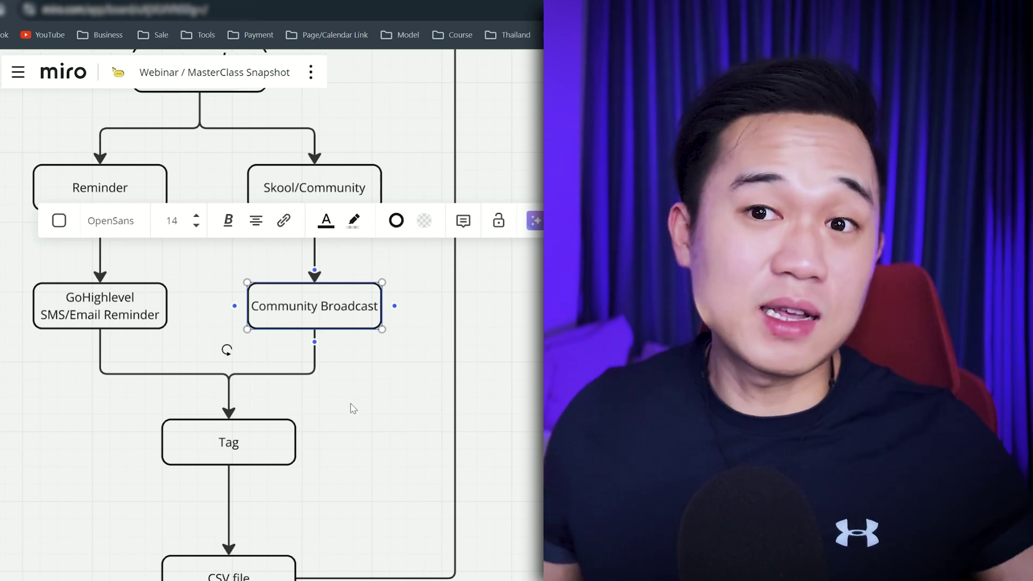
{"action": "left_click_drag", "start_coordinate": [346, 439], "coordinate": [351, 264]}
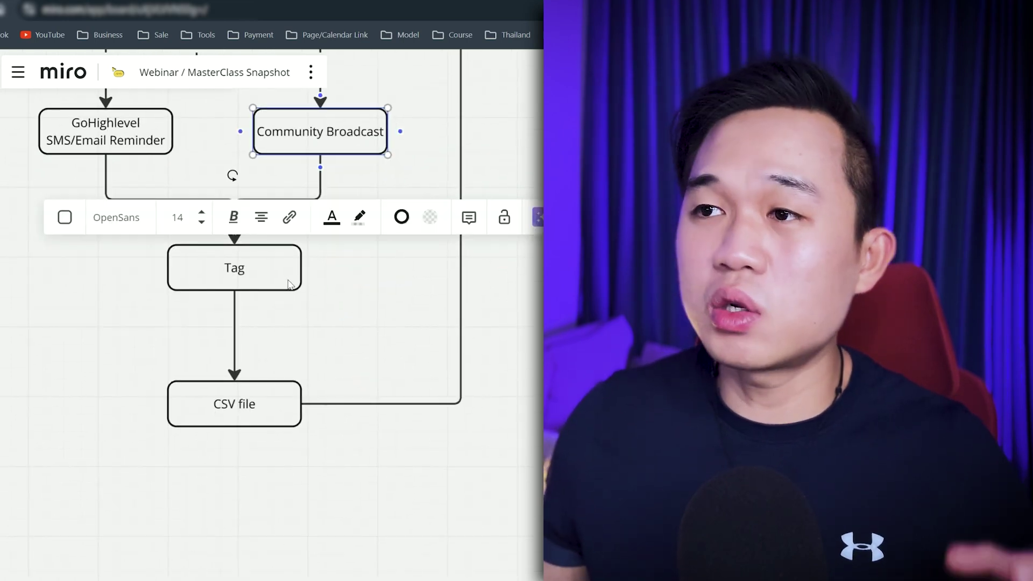
{"action": "left_click", "coordinate": [282, 288]}
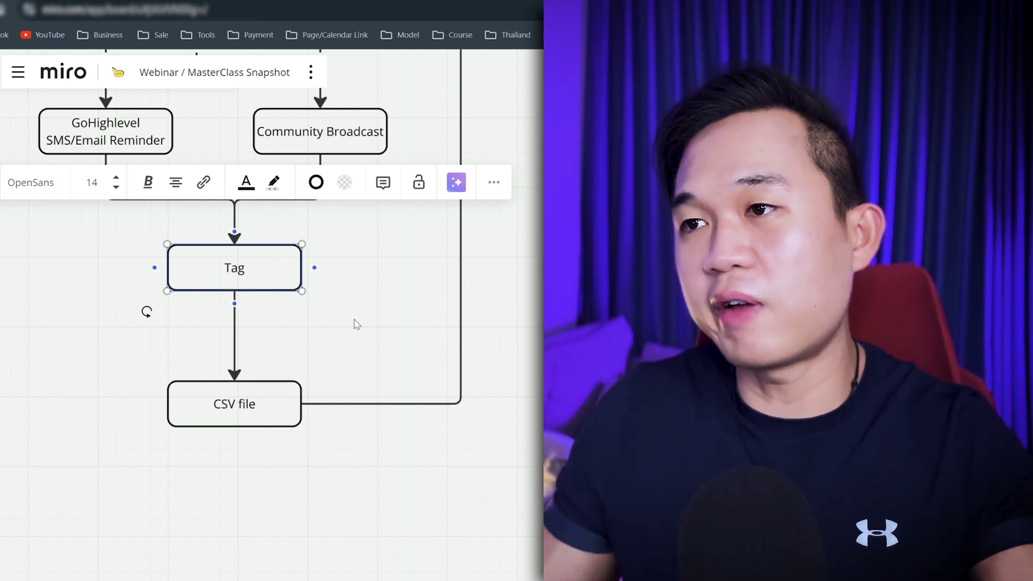
{"action": "left_click", "coordinate": [273, 417]}
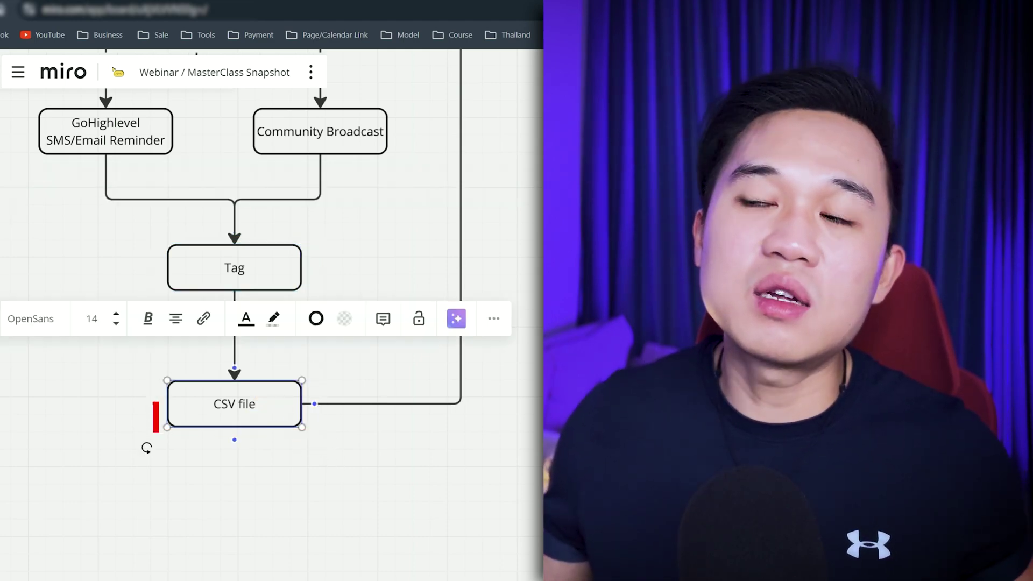
Step: Deselect the CSV file box and show the whole flowchart from Optin Page down
{"action": "scroll", "coordinate": [146, 448], "scroll_direction": "down", "scroll_amount": 3}
{"action": "scroll", "coordinate": [247, 470], "scroll_direction": "up", "scroll_amount": 5}
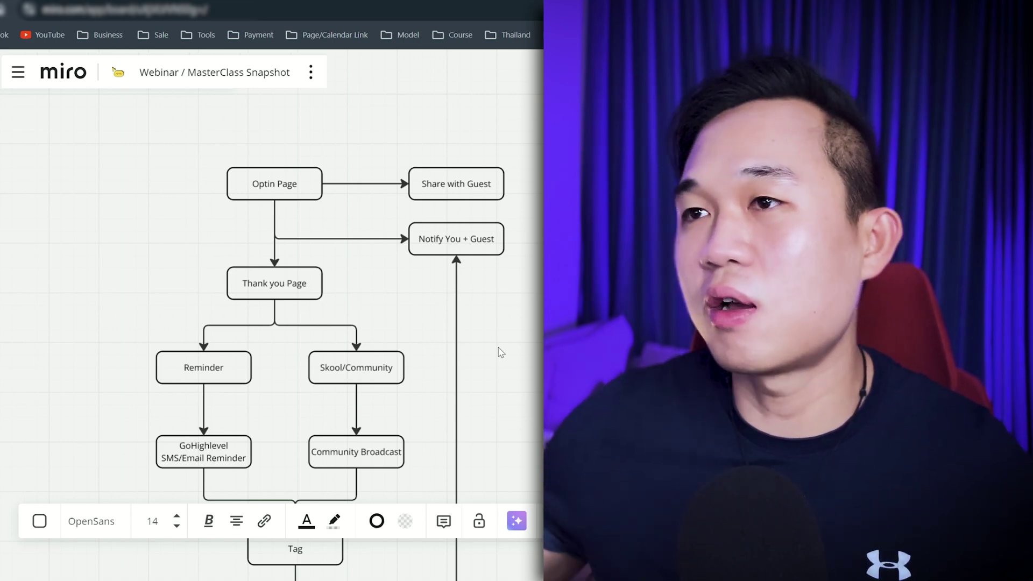
{"action": "scroll", "coordinate": [498, 350], "scroll_direction": "down", "scroll_amount": 3}
{"action": "scroll", "coordinate": [516, 215], "scroll_direction": "down", "scroll_amount": 2}
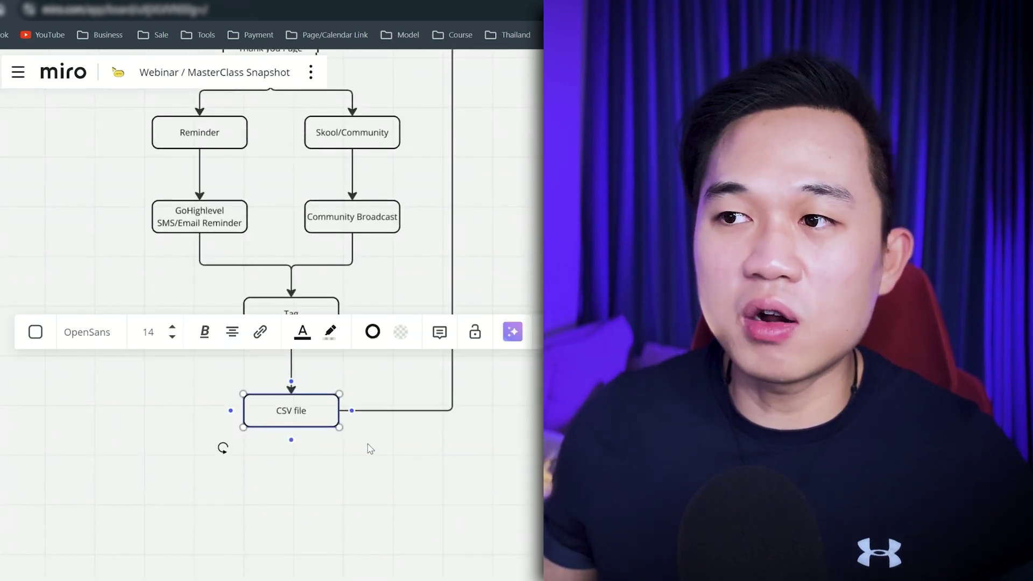
{"action": "left_click", "coordinate": [361, 450]}
{"action": "left_click_drag", "start_coordinate": [334, 449], "coordinate": [316, 502]}
{"action": "left_click_drag", "start_coordinate": [362, 451], "coordinate": [372, 510]}
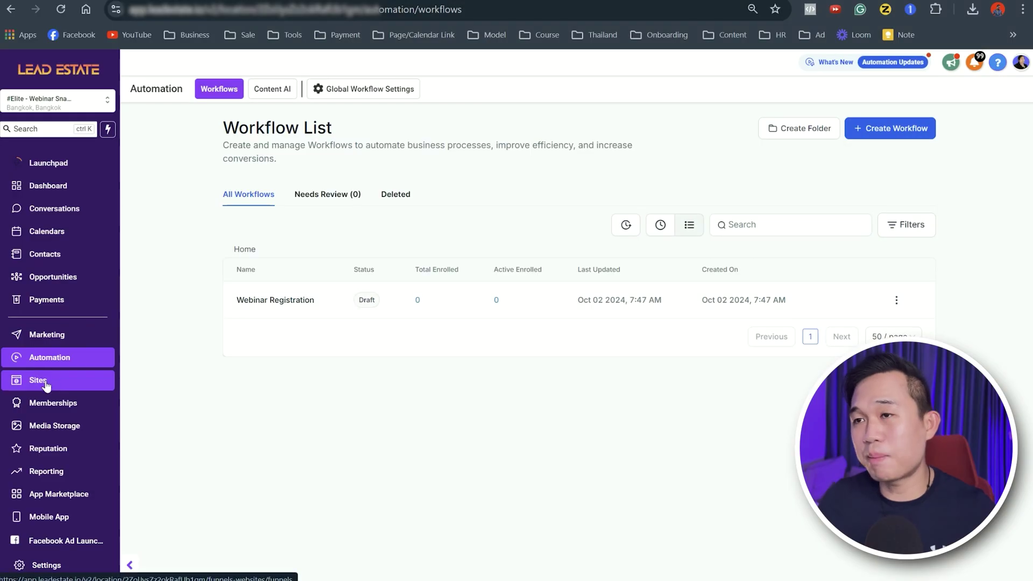
Step: Open Sites, then Webinar Funnel (1), then its Webinar - Thank You Page step
{"action": "left_click", "coordinate": [46, 386]}
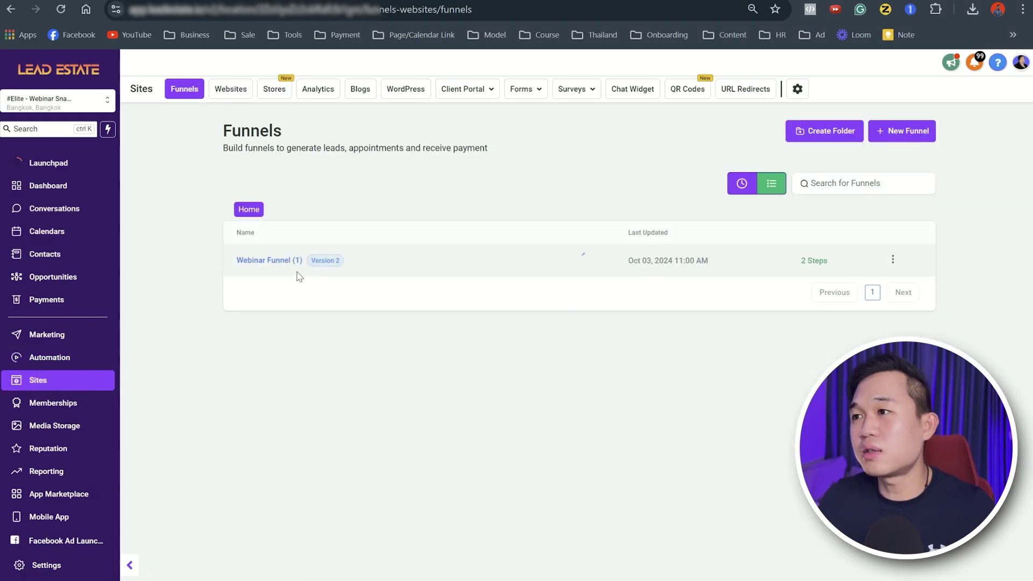
{"action": "left_click", "coordinate": [260, 268]}
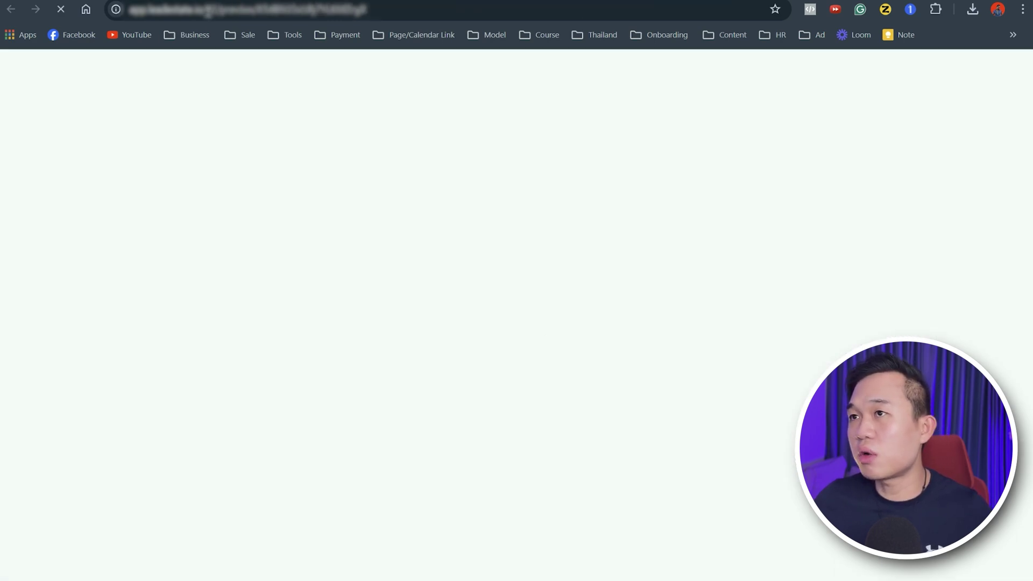
{"action": "left_click", "coordinate": [322, 266]}
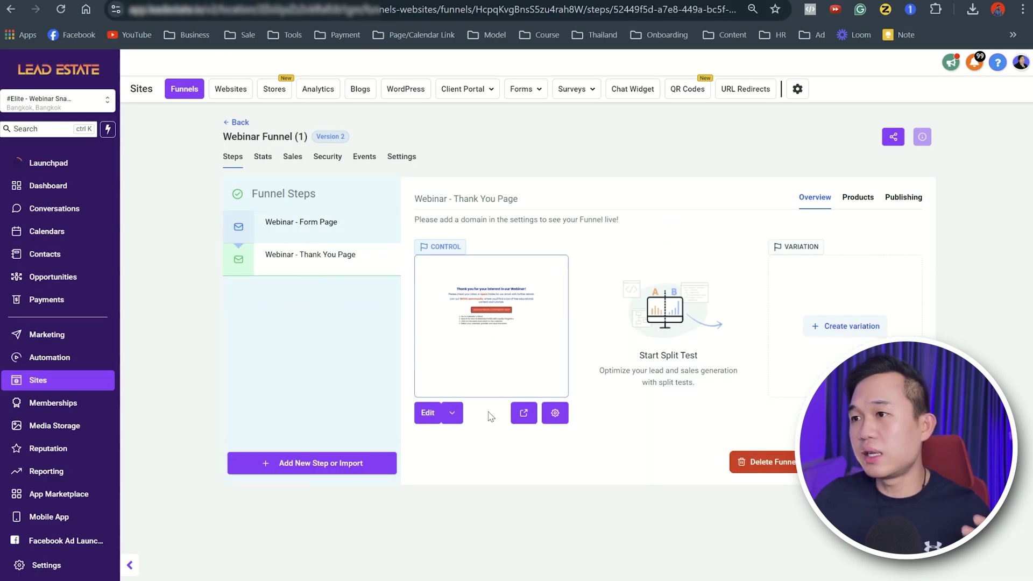
Step: Open the masterclass registration page preview and note its missing registration form
{"action": "left_click", "coordinate": [525, 419]}
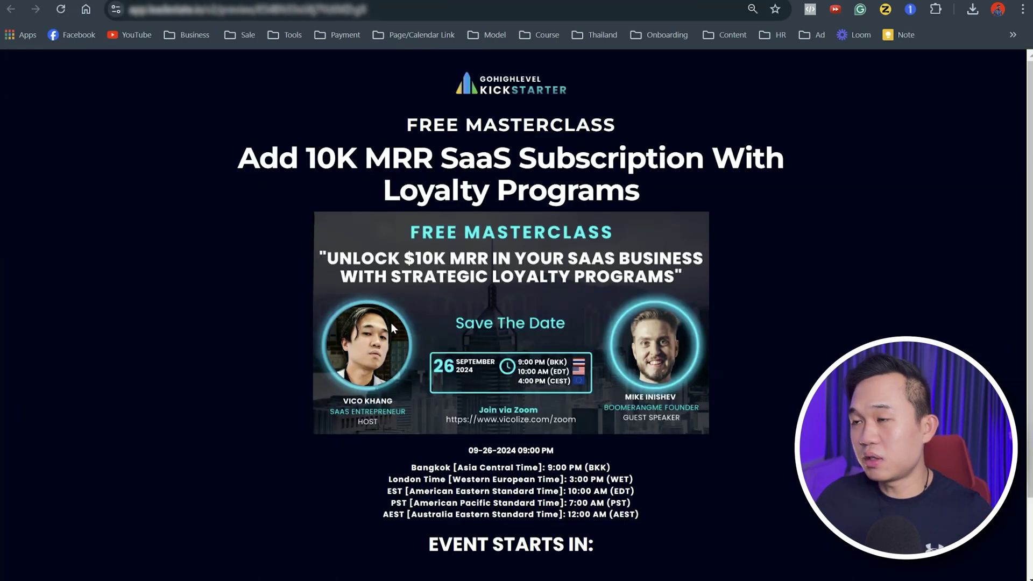
{"action": "scroll", "coordinate": [388, 329], "scroll_direction": "down", "scroll_amount": 2}
{"action": "left_click", "coordinate": [542, 506]}
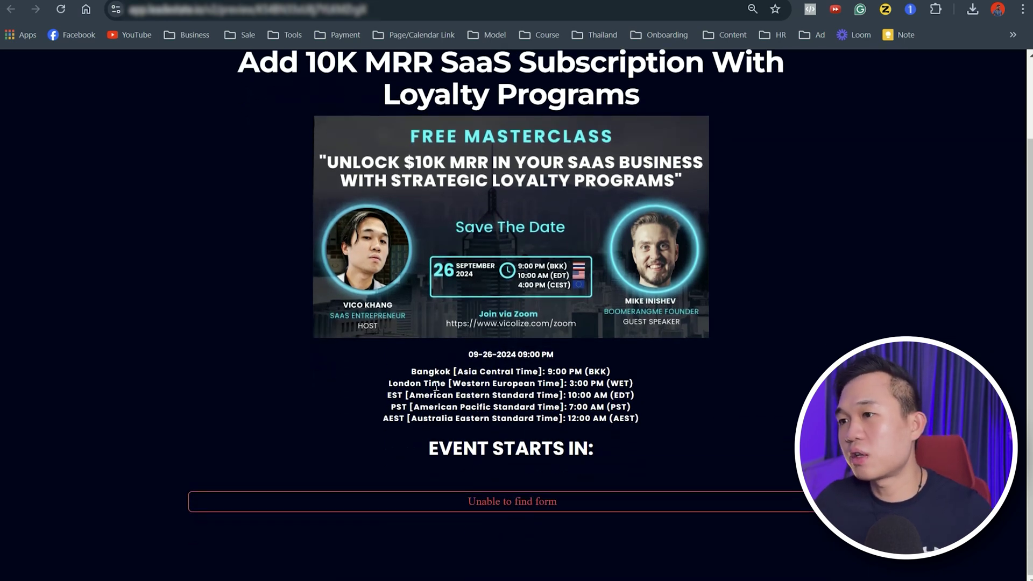
{"action": "scroll", "coordinate": [277, 186], "scroll_direction": "up", "scroll_amount": 2}
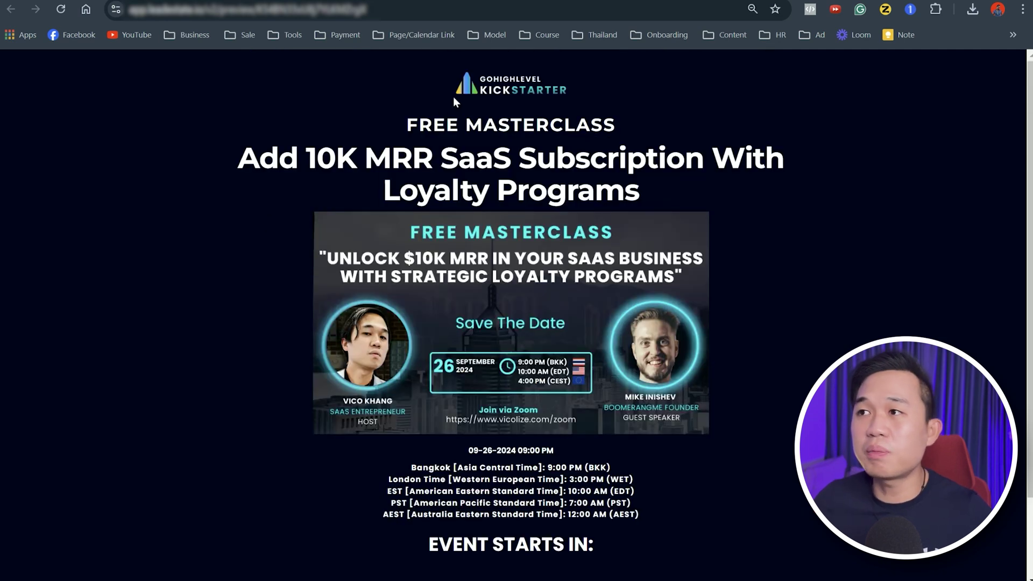
Step: Highlight the masterclass headline, banner image and event time zone schedule
{"action": "left_click_drag", "start_coordinate": [242, 159], "coordinate": [662, 195]}
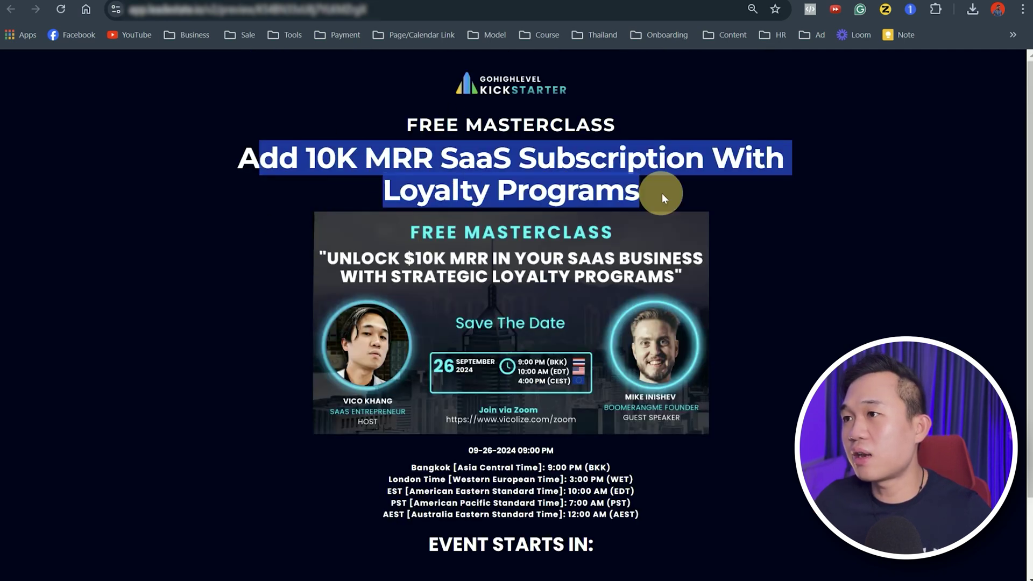
{"action": "left_click", "coordinate": [684, 432]}
{"action": "double_click", "coordinate": [344, 304]}
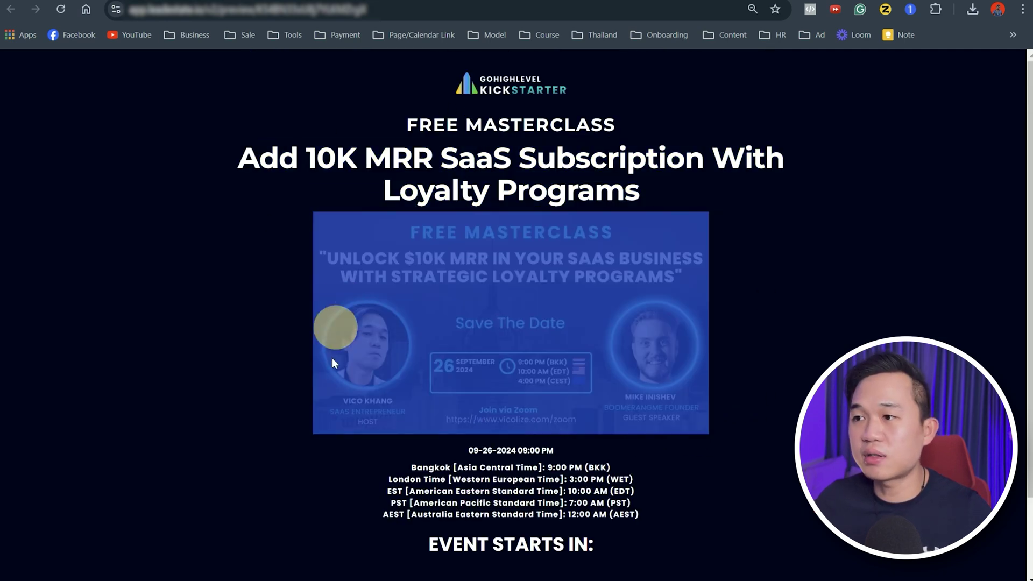
{"action": "scroll", "coordinate": [332, 446], "scroll_direction": "down", "scroll_amount": 2}
{"action": "left_click_drag", "start_coordinate": [412, 371], "coordinate": [650, 428]}
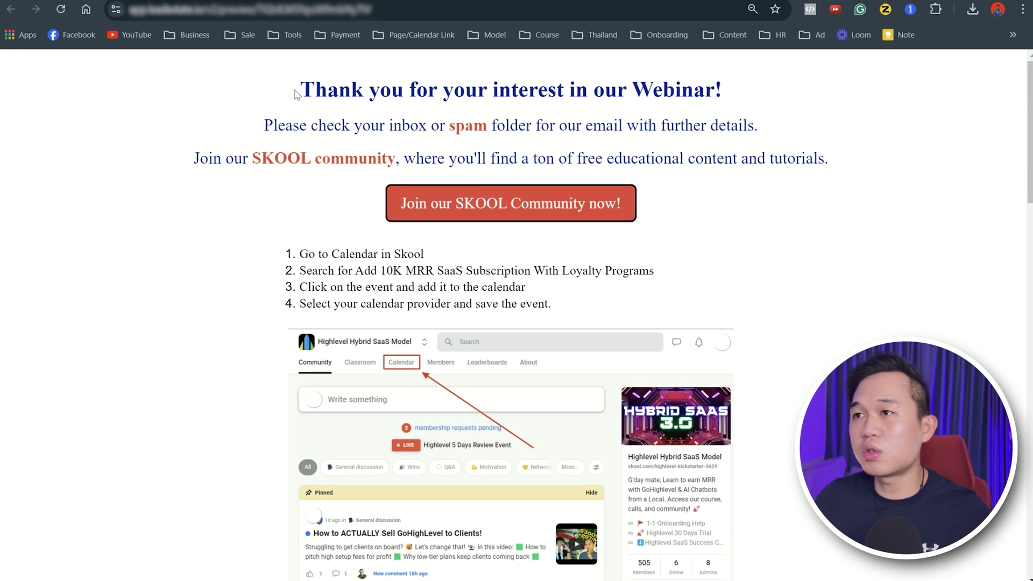
Step: Highlight the thank-you heading, then scroll through the page's Skool calendar steps
{"action": "mouse_move", "coordinate": [288, 98]}
{"action": "left_mouse_down"}
{"action": "mouse_move", "coordinate": [781, 172]}
{"action": "mouse_move", "coordinate": [718, 179]}
{"action": "left_mouse_up"}
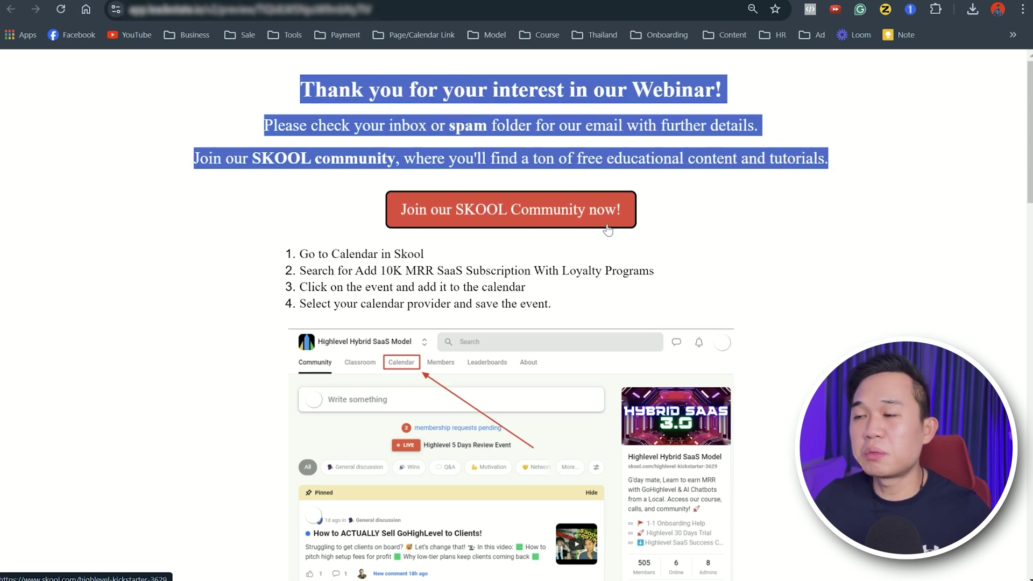
{"action": "scroll", "coordinate": [538, 318], "scroll_direction": "down", "scroll_amount": 1}
{"action": "scroll", "coordinate": [485, 312], "scroll_direction": "down", "scroll_amount": 3}
{"action": "scroll", "coordinate": [419, 311], "scroll_direction": "down", "scroll_amount": 2}
{"action": "scroll", "coordinate": [418, 311], "scroll_direction": "down", "scroll_amount": 4}
{"action": "scroll", "coordinate": [414, 308], "scroll_direction": "up", "scroll_amount": 3}
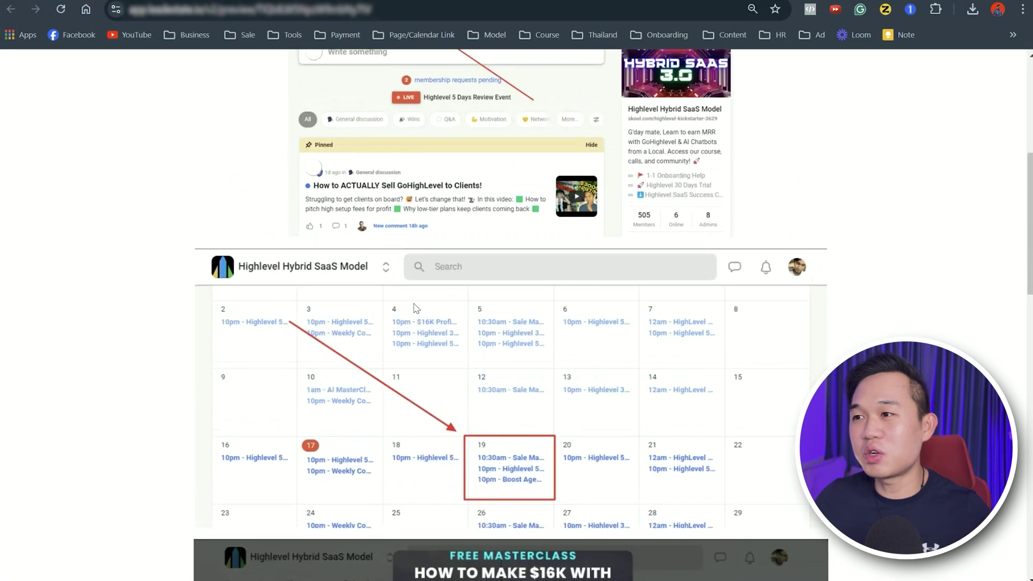
{"action": "scroll", "coordinate": [376, 269], "scroll_direction": "up", "scroll_amount": 4}
{"action": "scroll", "coordinate": [361, 253], "scroll_direction": "down", "scroll_amount": 2}
{"action": "scroll", "coordinate": [371, 237], "scroll_direction": "down", "scroll_amount": 3}
{"action": "scroll", "coordinate": [388, 215], "scroll_direction": "up", "scroll_amount": 3}
{"action": "scroll", "coordinate": [398, 203], "scroll_direction": "up", "scroll_amount": 1}
{"action": "scroll", "coordinate": [431, 280], "scroll_direction": "down", "scroll_amount": 2}
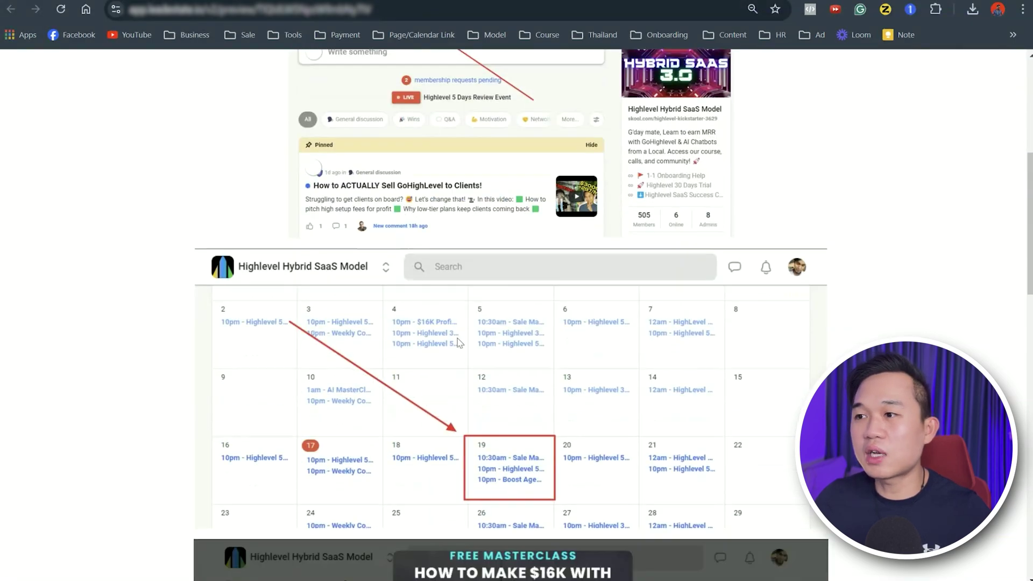
{"action": "scroll", "coordinate": [484, 393], "scroll_direction": "down", "scroll_amount": 2}
{"action": "scroll", "coordinate": [491, 379], "scroll_direction": "down", "scroll_amount": 2}
{"action": "scroll", "coordinate": [491, 379], "scroll_direction": "down", "scroll_amount": 2}
{"action": "scroll", "coordinate": [496, 395], "scroll_direction": "down", "scroll_amount": 2}
{"action": "scroll", "coordinate": [498, 399], "scroll_direction": "down", "scroll_amount": 1}
{"action": "scroll", "coordinate": [498, 399], "scroll_direction": "down", "scroll_amount": 2}
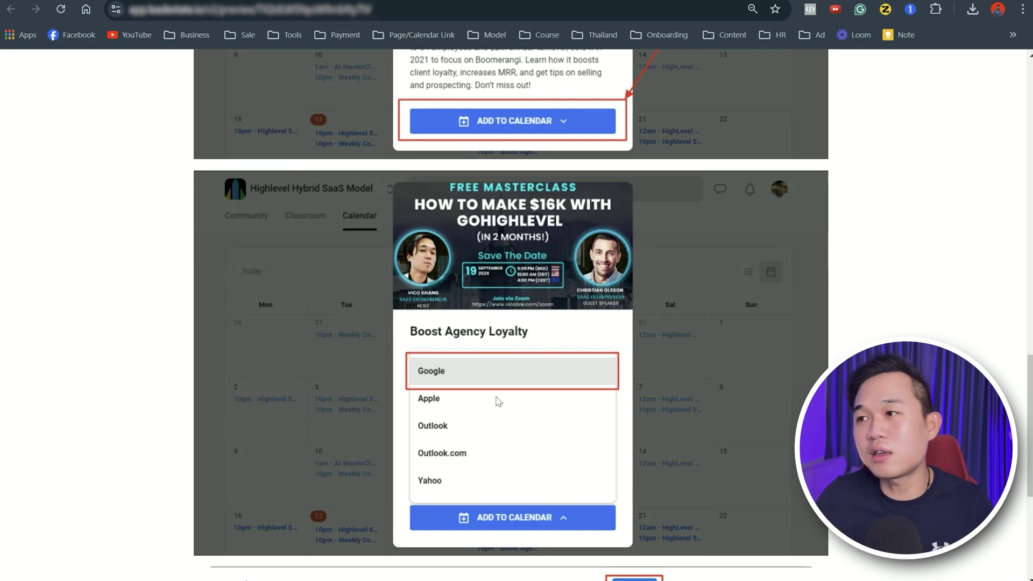
{"action": "scroll", "coordinate": [445, 387], "scroll_direction": "down", "scroll_amount": 1}
{"action": "scroll", "coordinate": [445, 388], "scroll_direction": "down", "scroll_amount": 2}
{"action": "scroll", "coordinate": [445, 386], "scroll_direction": "down", "scroll_amount": 3}
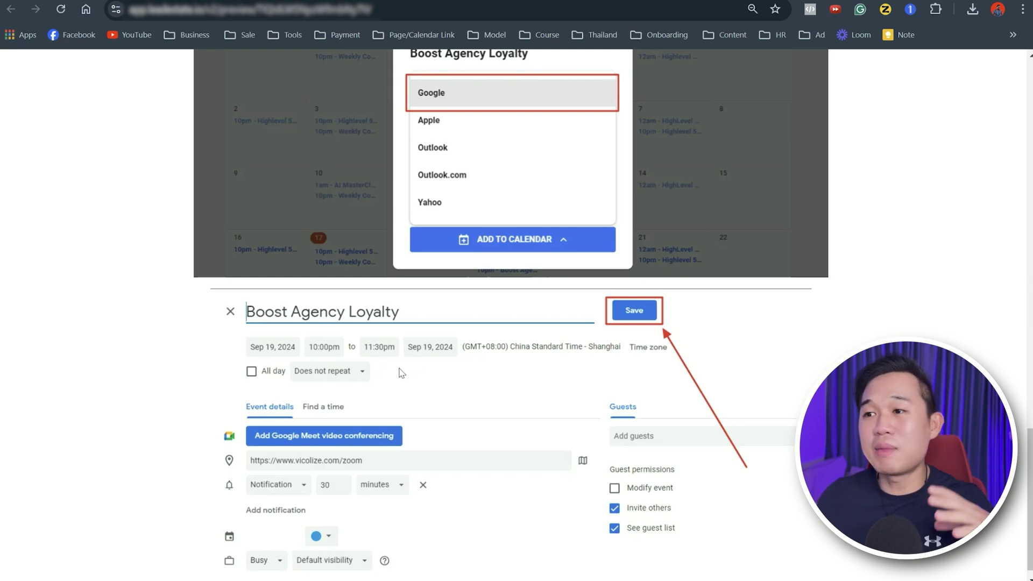
{"action": "scroll", "coordinate": [399, 376], "scroll_direction": "down", "scroll_amount": 1}
{"action": "scroll", "coordinate": [399, 376], "scroll_direction": "down", "scroll_amount": 1}
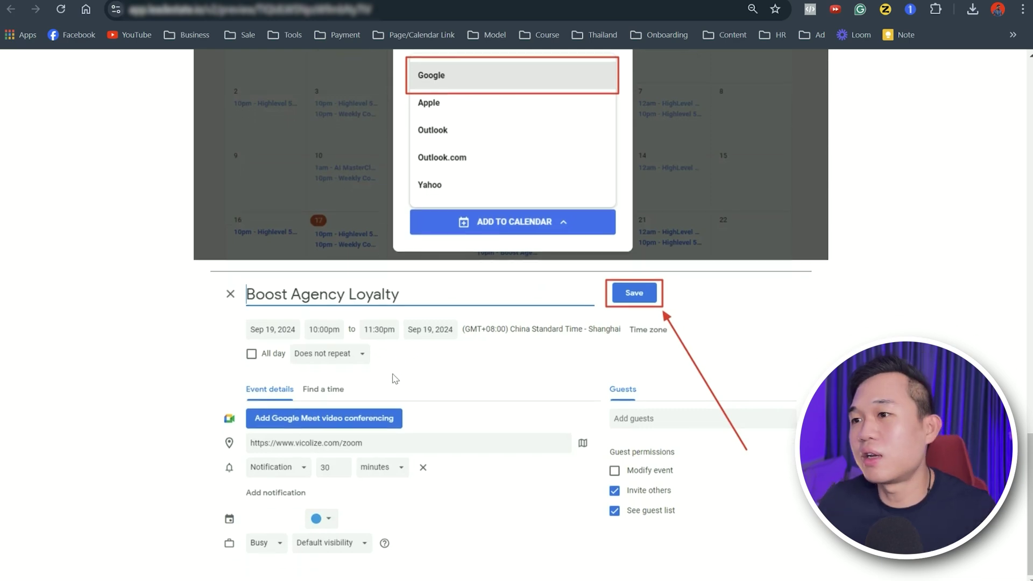
{"action": "scroll", "coordinate": [395, 378], "scroll_direction": "up", "scroll_amount": 5}
{"action": "scroll", "coordinate": [438, 297], "scroll_direction": "up", "scroll_amount": 5}
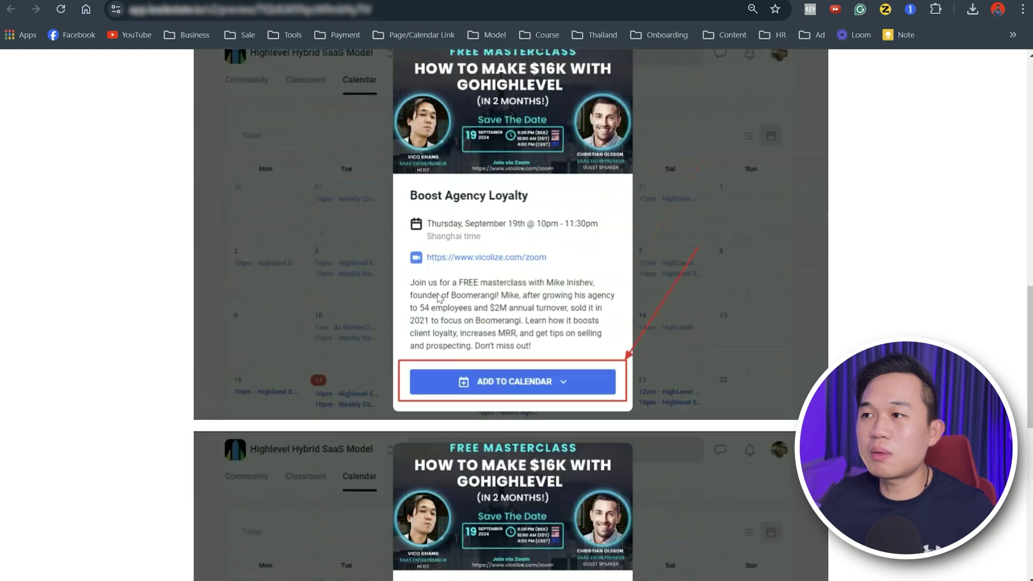
{"action": "scroll", "coordinate": [438, 297], "scroll_direction": "up", "scroll_amount": 5}
{"action": "scroll", "coordinate": [439, 298], "scroll_direction": "up", "scroll_amount": 4}
{"action": "scroll", "coordinate": [438, 292], "scroll_direction": "up", "scroll_amount": 2}
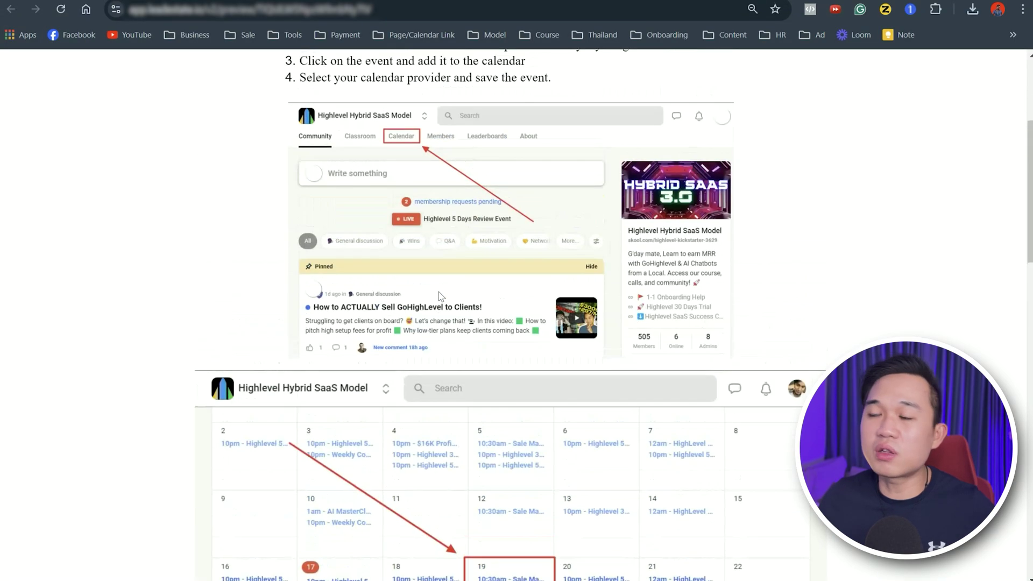
{"action": "scroll", "coordinate": [441, 290], "scroll_direction": "up", "scroll_amount": 2}
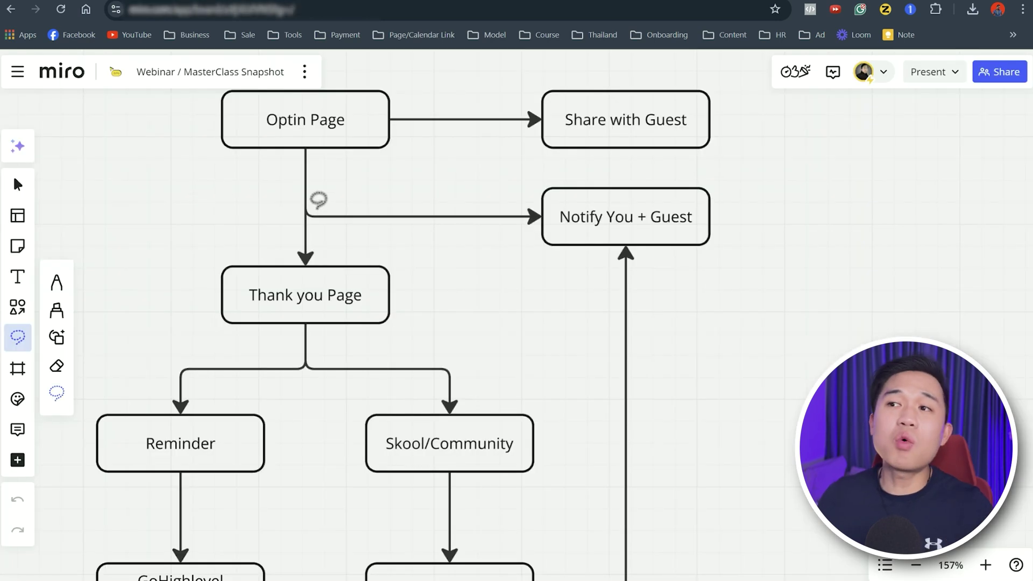
Step: Lasso the Optin Page, Thank you Page, Skool/Community and Community Broadcast boxes in Miro
{"action": "mouse_move", "coordinate": [346, 163]}
{"action": "left_mouse_down"}
{"action": "mouse_move", "coordinate": [324, 158]}
{"action": "mouse_move", "coordinate": [347, 163]}
{"action": "left_mouse_up"}
{"action": "mouse_move", "coordinate": [381, 330]}
{"action": "left_mouse_down"}
{"action": "mouse_move", "coordinate": [215, 312]}
{"action": "mouse_move", "coordinate": [450, 315]}
{"action": "mouse_move", "coordinate": [409, 331]}
{"action": "left_mouse_up"}
{"action": "mouse_move", "coordinate": [517, 471]}
{"action": "left_mouse_down"}
{"action": "mouse_move", "coordinate": [387, 479]}
{"action": "mouse_move", "coordinate": [549, 478]}
{"action": "mouse_move", "coordinate": [568, 418]}
{"action": "left_mouse_up"}
{"action": "scroll", "coordinate": [567, 417], "scroll_direction": "down", "scroll_amount": 3}
{"action": "mouse_move", "coordinate": [476, 332]}
{"action": "left_mouse_down"}
{"action": "mouse_move", "coordinate": [371, 304]}
{"action": "mouse_move", "coordinate": [477, 279]}
{"action": "mouse_move", "coordinate": [449, 334]}
{"action": "left_mouse_up"}
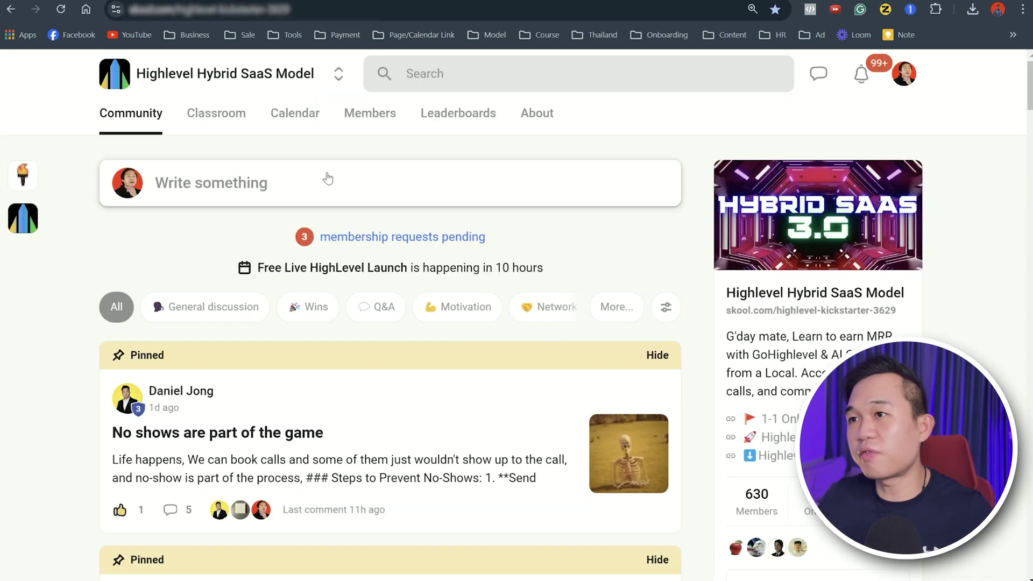
Step: Open the 'Write something' post composer in the Highlevel Hybrid SaaS Model community
{"action": "left_click", "coordinate": [325, 178]}
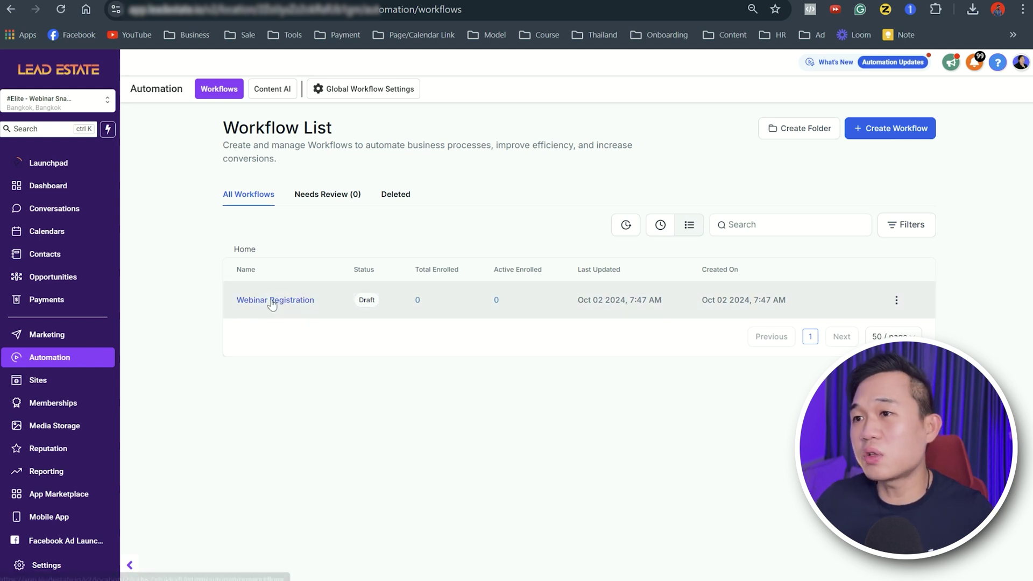
Step: Open Webinar Registration and pan from the trigger through tag, notification steps, Email 1 and wait
{"action": "left_click", "coordinate": [275, 300]}
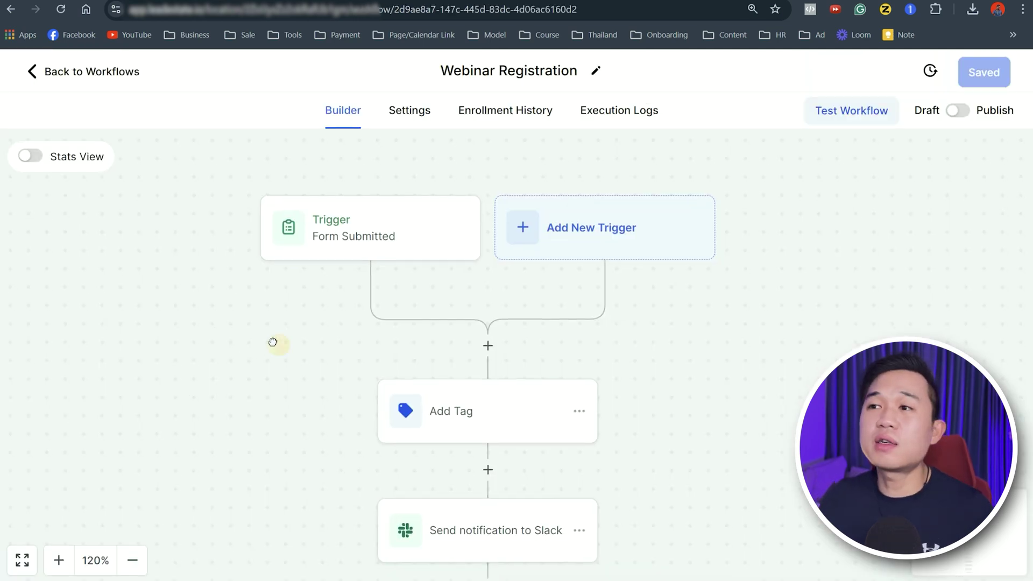
{"action": "left_click_drag", "start_coordinate": [272, 341], "coordinate": [249, 330]}
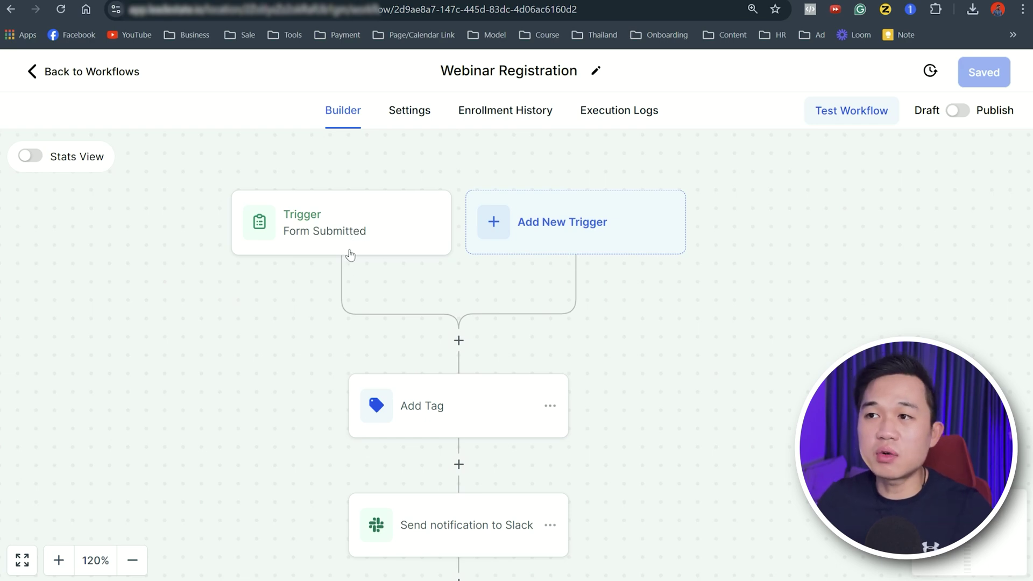
{"action": "left_click_drag", "start_coordinate": [308, 422], "coordinate": [251, 259]}
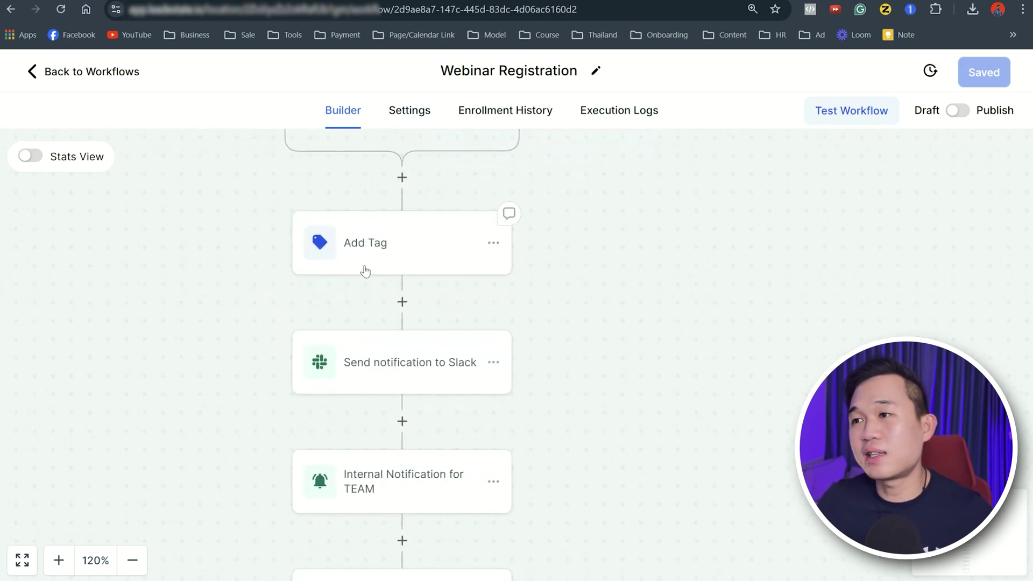
{"action": "left_click_drag", "start_coordinate": [279, 381], "coordinate": [347, 277]}
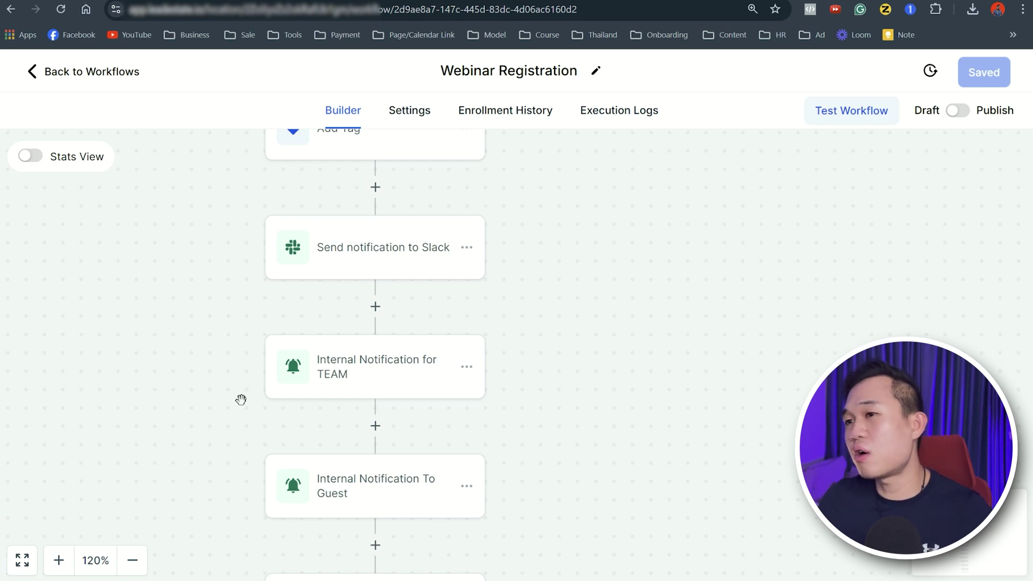
{"action": "left_click_drag", "start_coordinate": [240, 399], "coordinate": [249, 305]}
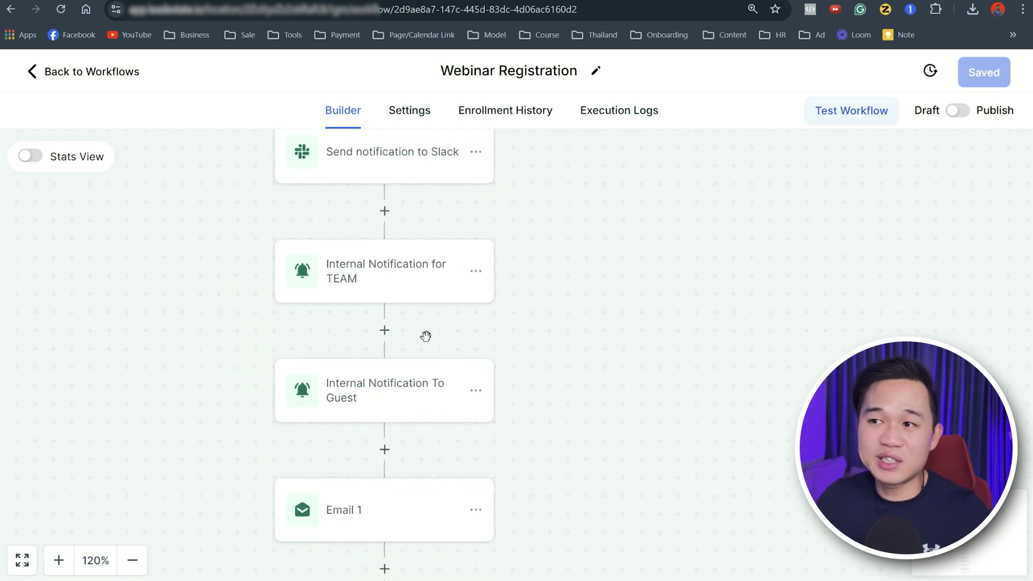
{"action": "left_click_drag", "start_coordinate": [589, 398], "coordinate": [595, 297]}
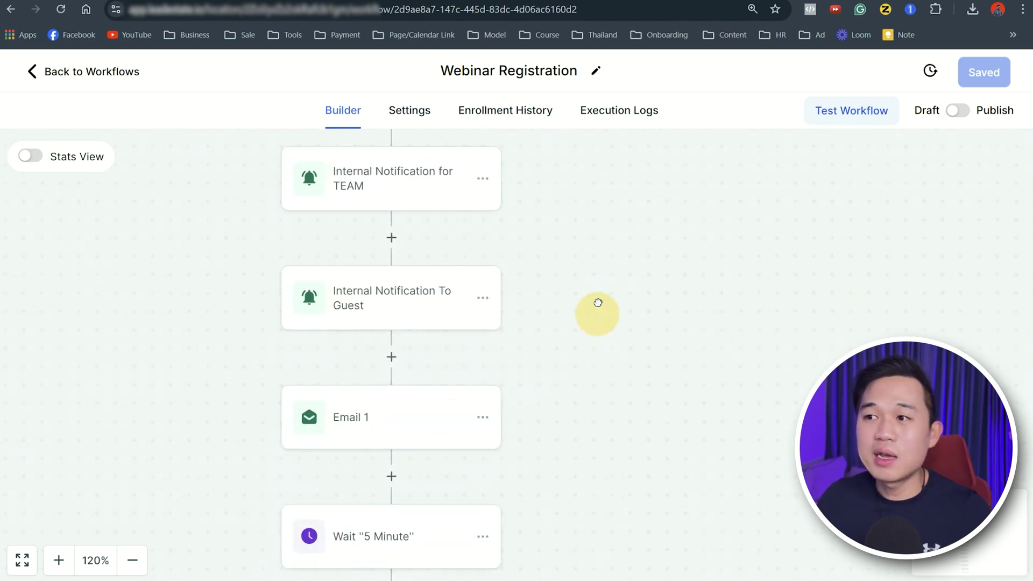
Step: Review the guest notification step's settings, highlighting its guest email custom value
{"action": "left_click", "coordinate": [424, 304]}
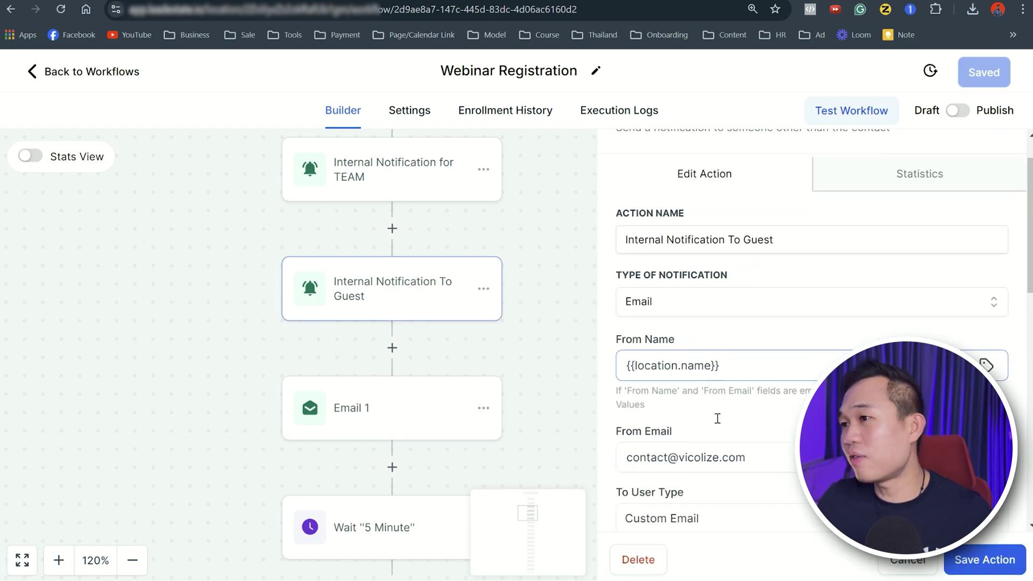
{"action": "scroll", "coordinate": [718, 420], "scroll_direction": "down", "scroll_amount": 1}
{"action": "scroll", "coordinate": [735, 396], "scroll_direction": "down", "scroll_amount": 4}
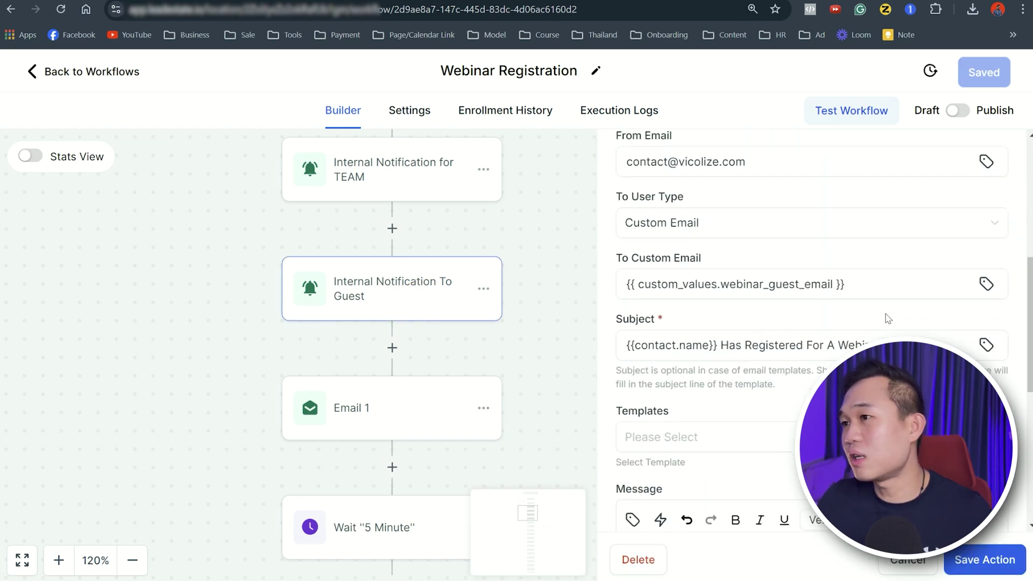
{"action": "left_click_drag", "start_coordinate": [630, 283], "coordinate": [851, 284]}
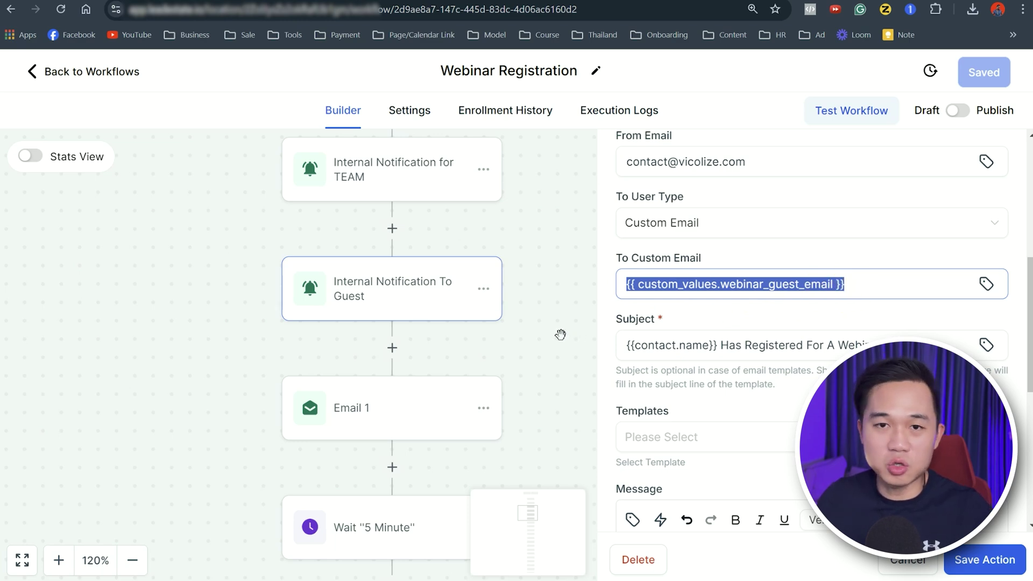
{"action": "left_click", "coordinate": [487, 362]}
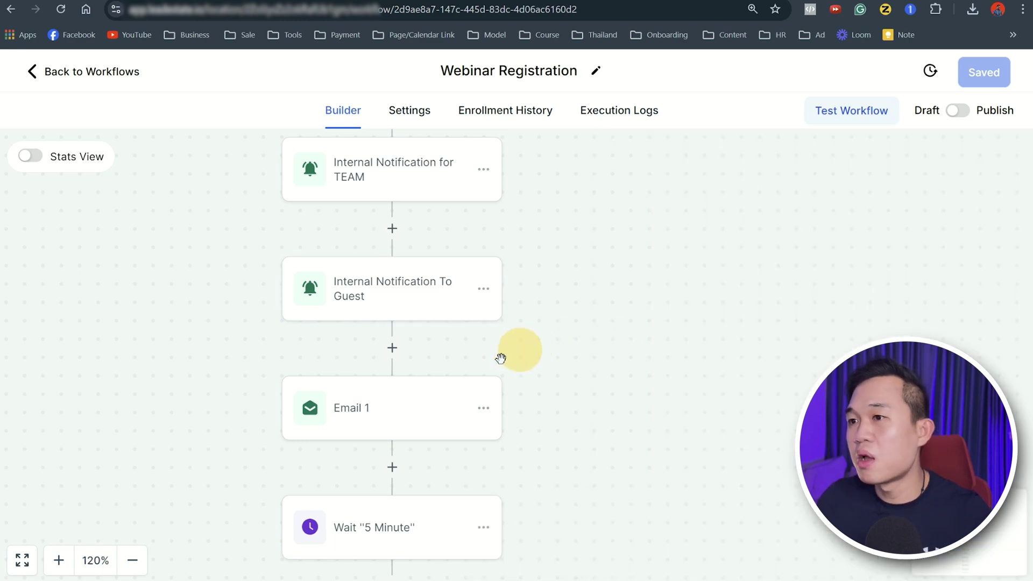
Step: Scroll the Email 1 message and select its PST and AEST time zone labels
{"action": "left_click", "coordinate": [430, 401]}
{"action": "left_click_drag", "start_coordinate": [569, 437], "coordinate": [535, 355]}
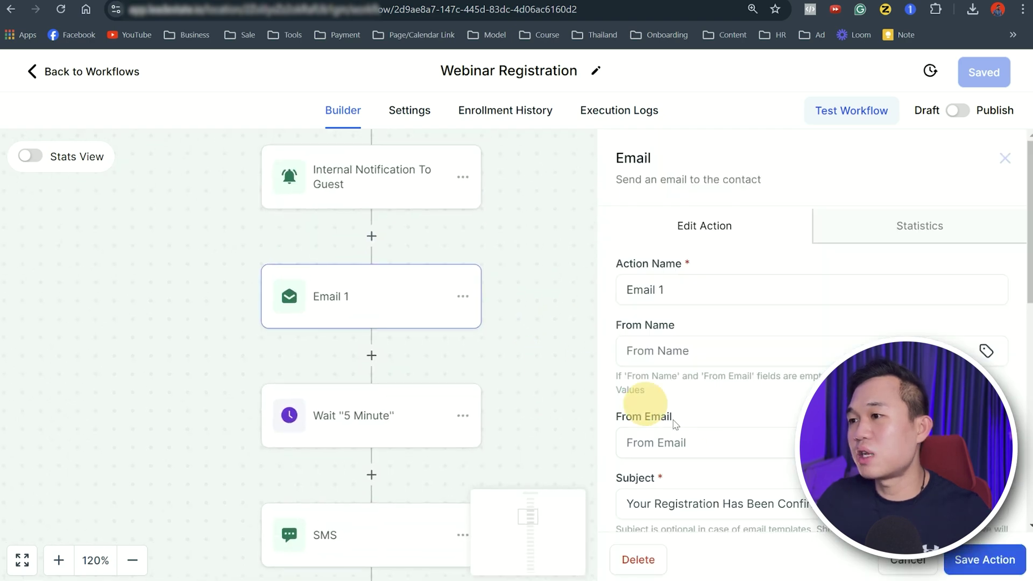
{"action": "scroll", "coordinate": [694, 409], "scroll_direction": "down", "scroll_amount": 3}
{"action": "scroll", "coordinate": [718, 468], "scroll_direction": "down", "scroll_amount": 3}
{"action": "scroll", "coordinate": [717, 469], "scroll_direction": "down", "scroll_amount": 5}
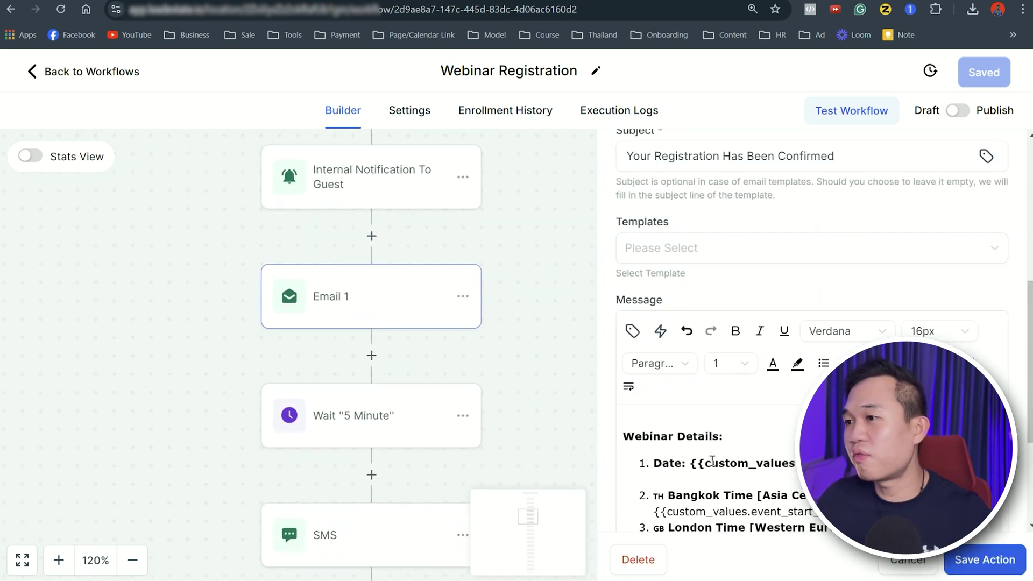
{"action": "scroll", "coordinate": [717, 455], "scroll_direction": "down", "scroll_amount": 3}
{"action": "scroll", "coordinate": [699, 447], "scroll_direction": "up", "scroll_amount": 3}
{"action": "scroll", "coordinate": [689, 449], "scroll_direction": "up", "scroll_amount": 3}
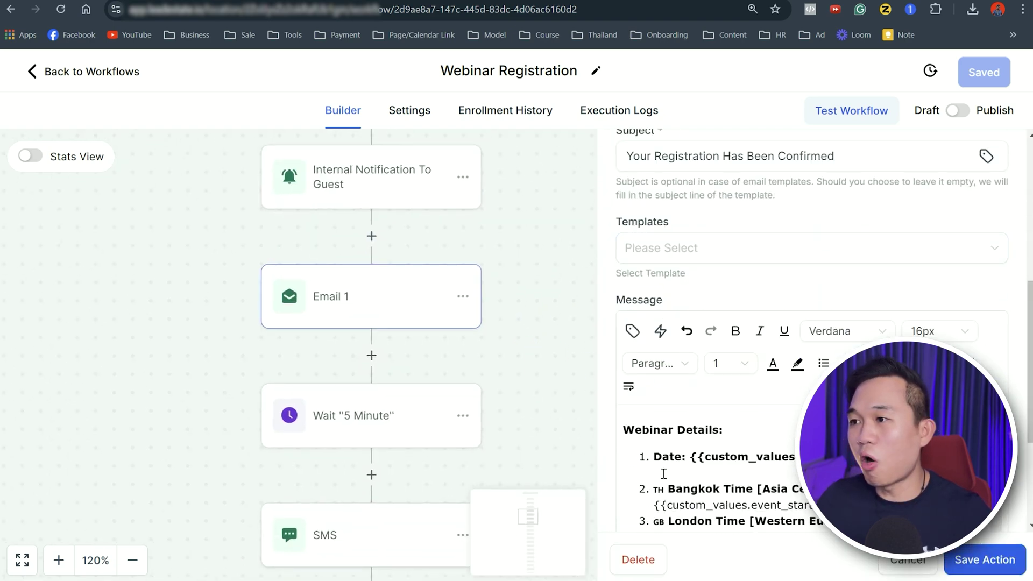
{"action": "scroll", "coordinate": [690, 482], "scroll_direction": "down", "scroll_amount": 2}
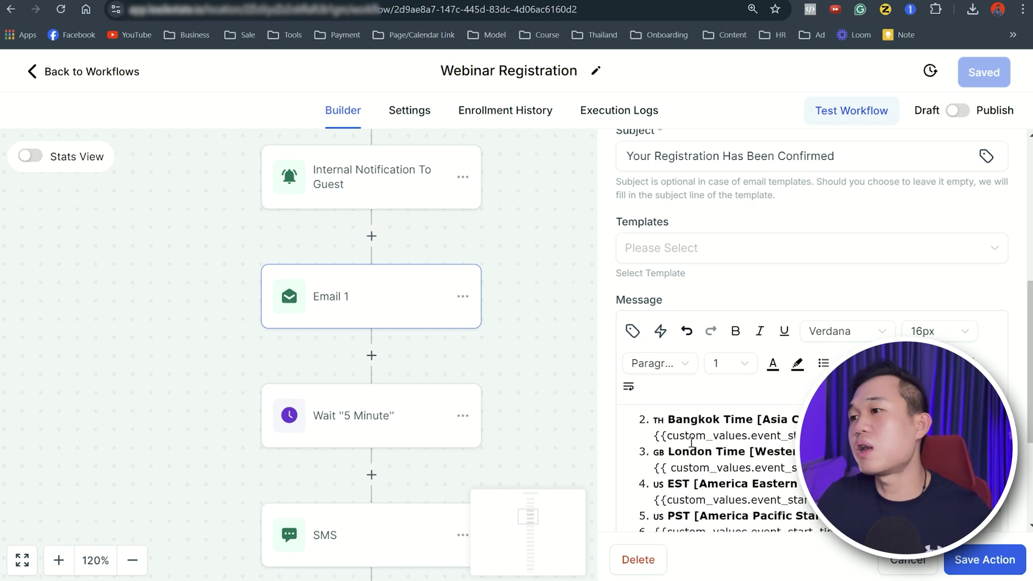
{"action": "left_click_drag", "start_coordinate": [669, 452], "coordinate": [746, 452]}
{"action": "scroll", "coordinate": [685, 468], "scroll_direction": "down", "scroll_amount": 2}
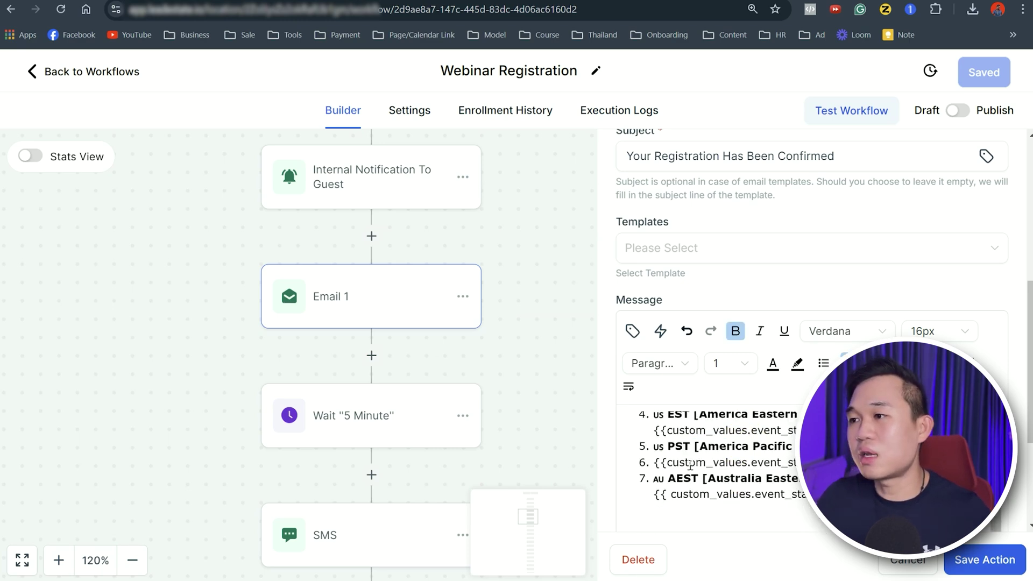
{"action": "double_click", "coordinate": [674, 450]}
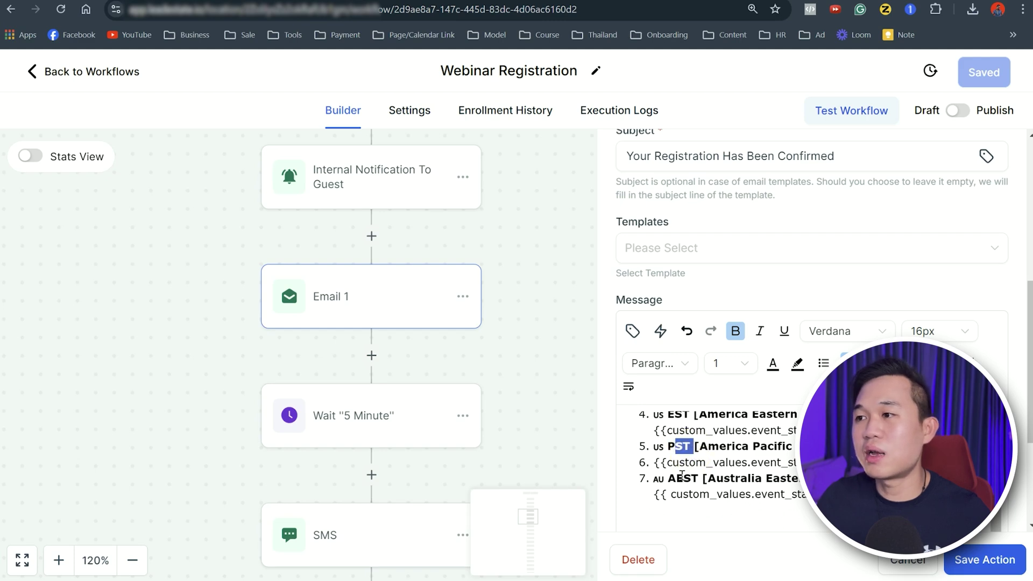
{"action": "left_click_drag", "start_coordinate": [683, 478], "coordinate": [706, 474]}
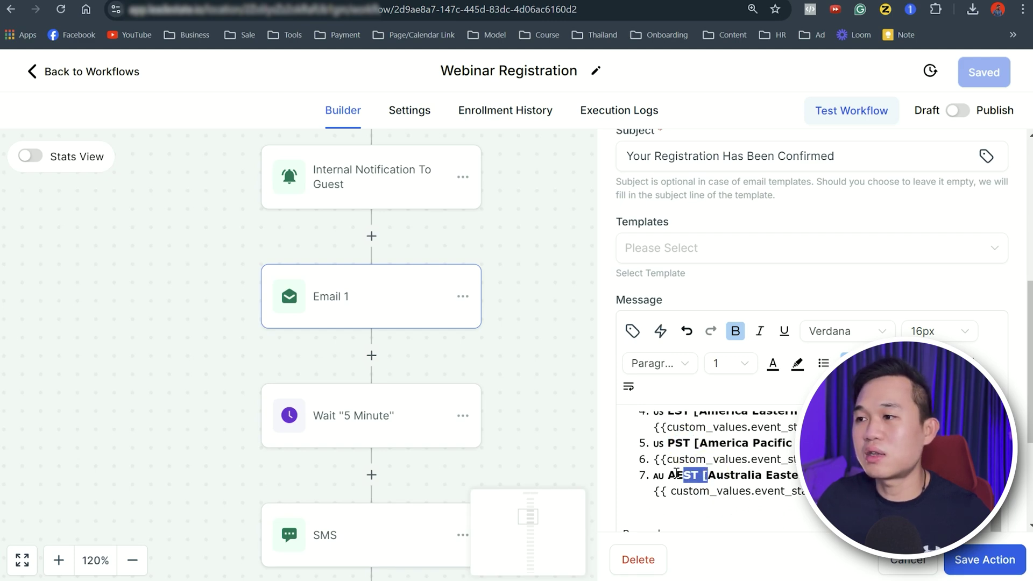
{"action": "scroll", "coordinate": [683, 468], "scroll_direction": "down", "scroll_amount": 1}
Step: Close Email 1, pan past the Wait step, briefly check SMS, and continue toward Set Event Start Time
{"action": "left_click", "coordinate": [549, 386]}
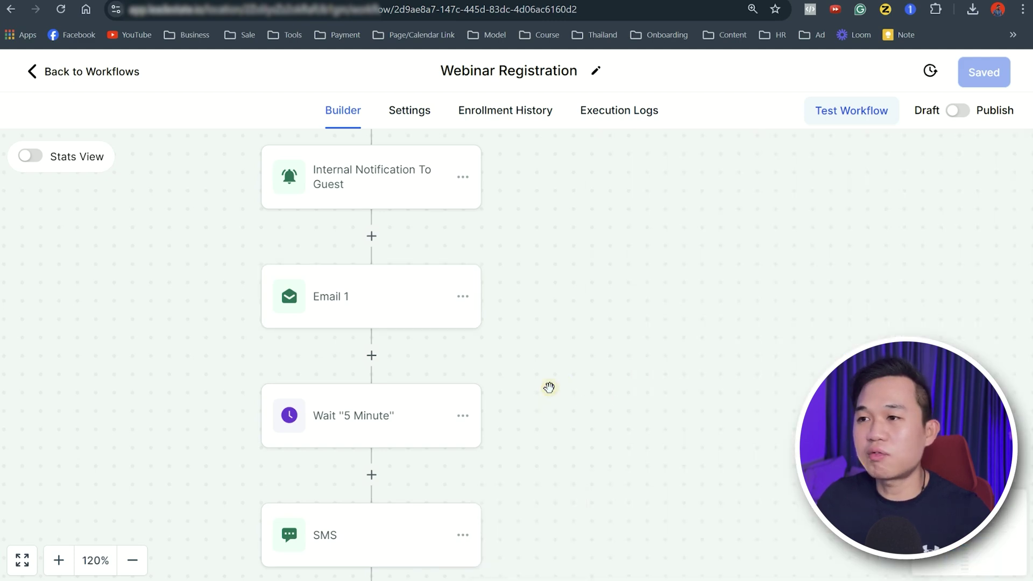
{"action": "mouse_move", "coordinate": [567, 430]}
{"action": "left_mouse_down"}
{"action": "mouse_move", "coordinate": [625, 320]}
{"action": "mouse_move", "coordinate": [564, 335]}
{"action": "left_mouse_up"}
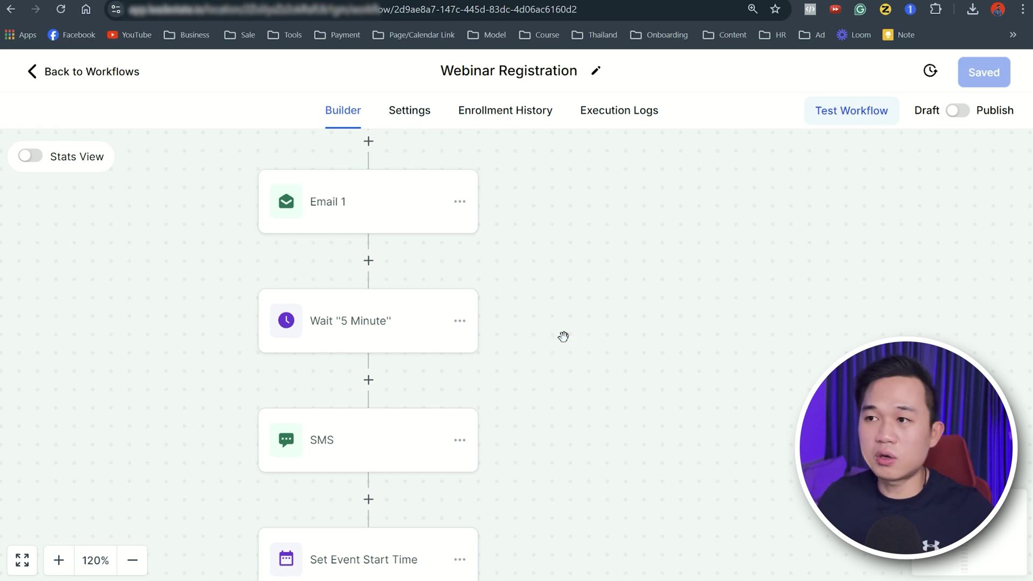
{"action": "left_click_drag", "start_coordinate": [562, 350], "coordinate": [417, 309]}
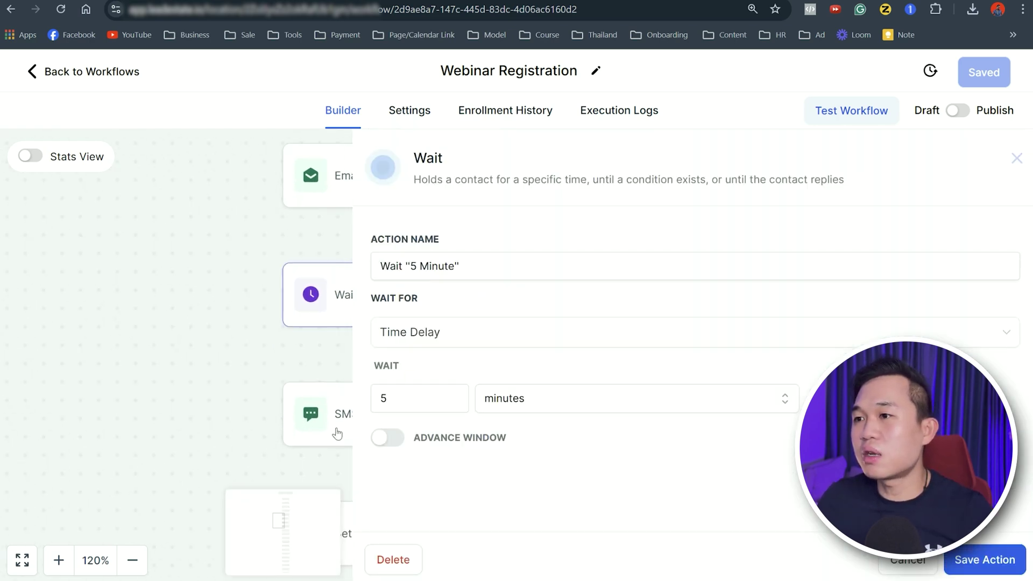
{"action": "left_click", "coordinate": [331, 426]}
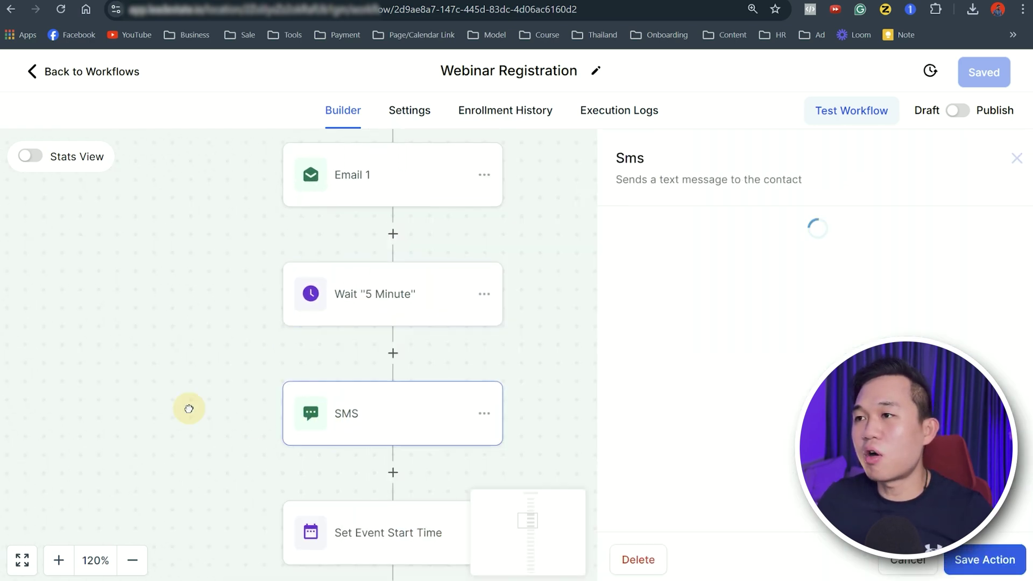
{"action": "left_click", "coordinate": [997, 159]}
{"action": "scroll", "coordinate": [353, 407], "scroll_direction": "down", "scroll_amount": 3}
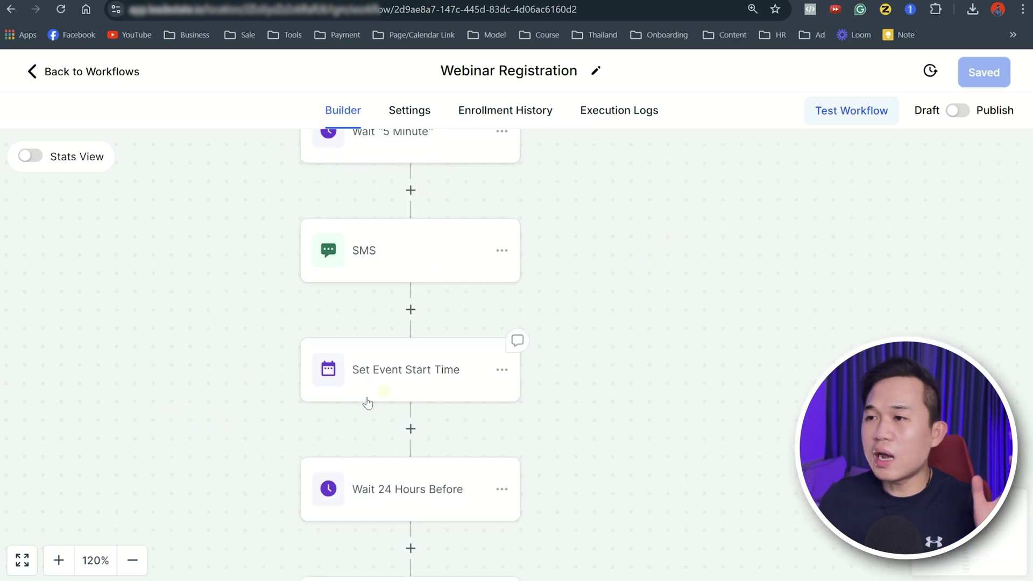
{"action": "left_click", "coordinate": [403, 385]}
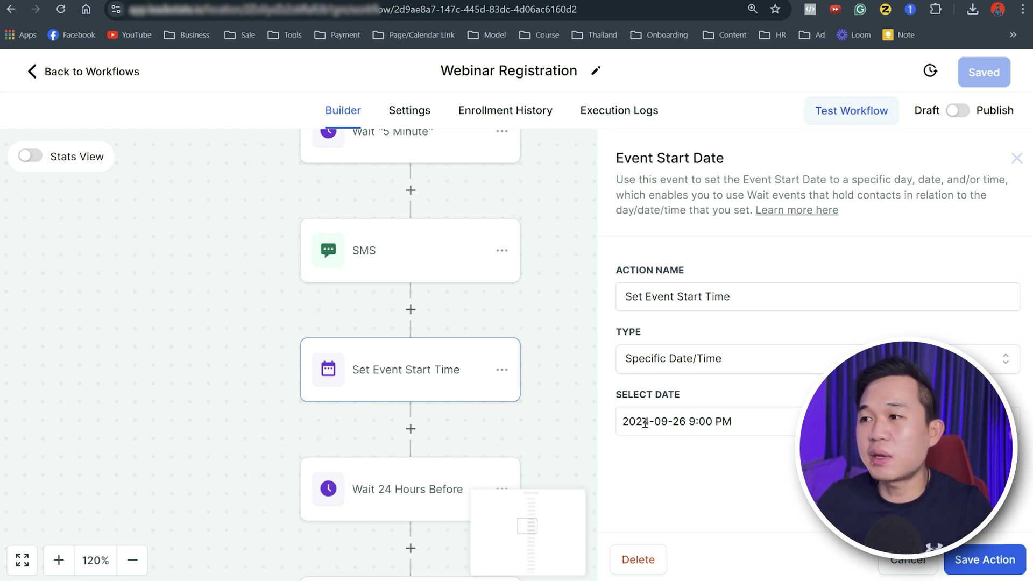
{"action": "left_click", "coordinate": [666, 423]}
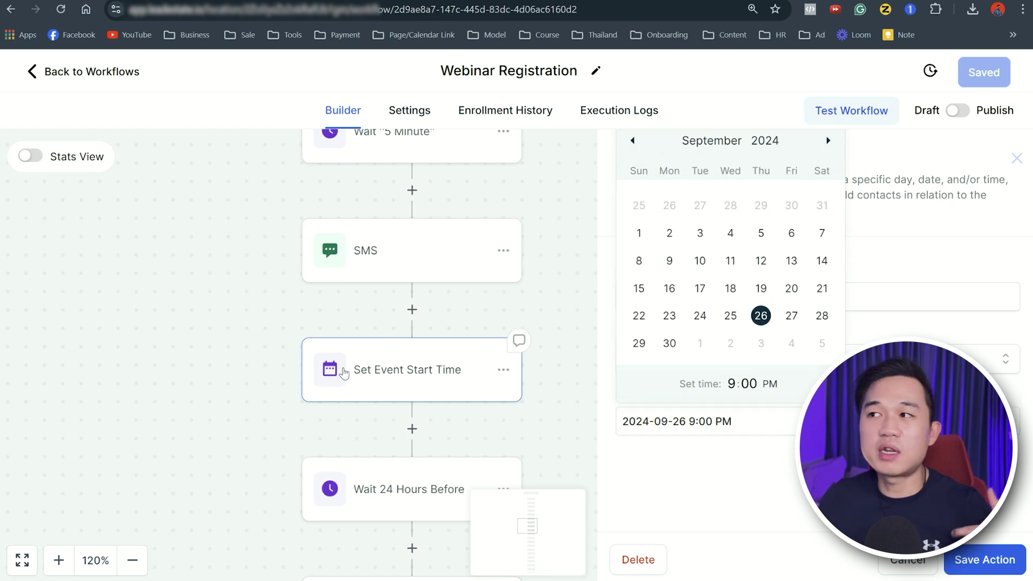
{"action": "left_click", "coordinate": [206, 345]}
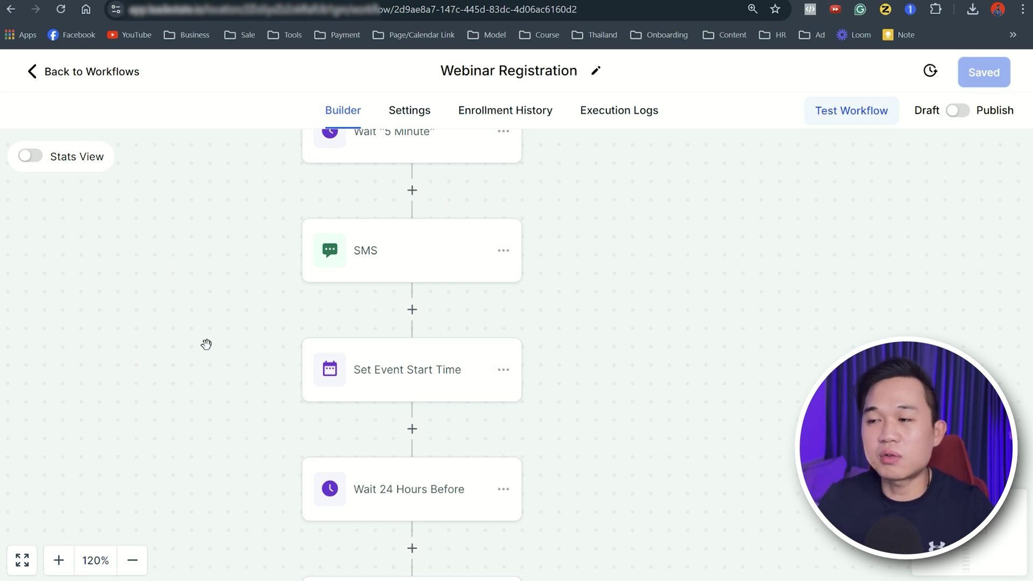
{"action": "left_click", "coordinate": [389, 372]}
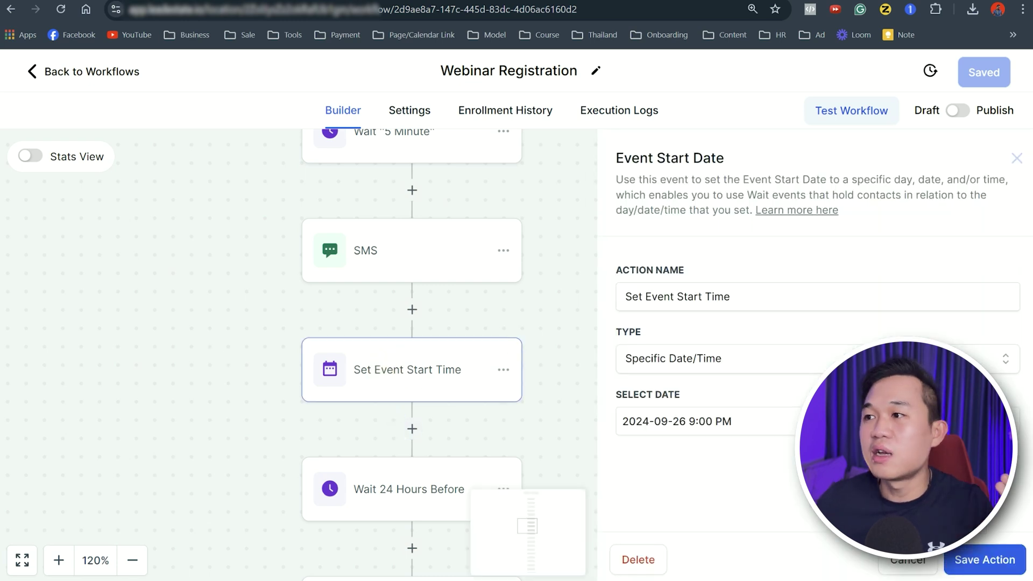
{"action": "left_click_drag", "start_coordinate": [688, 422], "coordinate": [733, 424]}
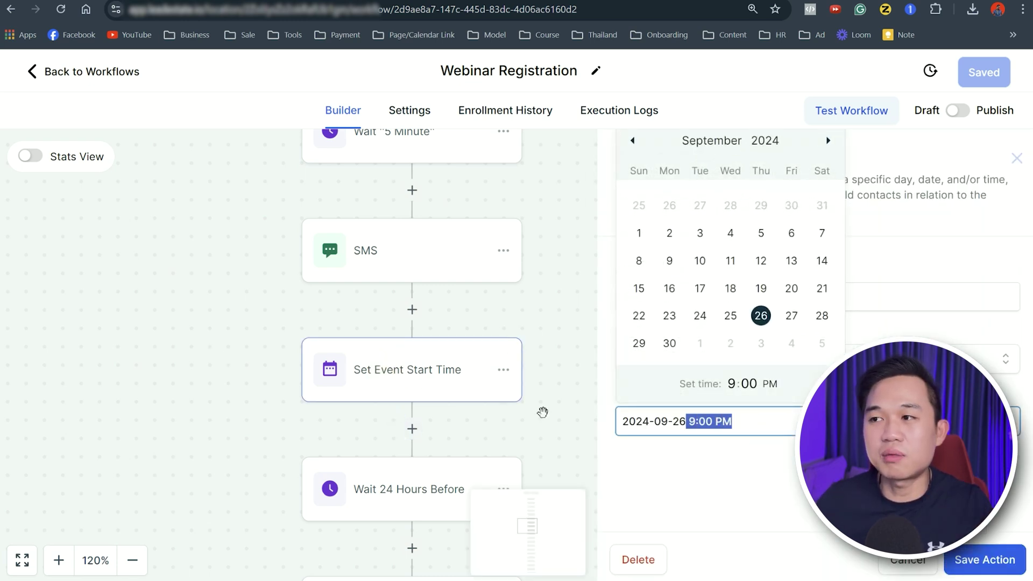
{"action": "left_click", "coordinate": [542, 412]}
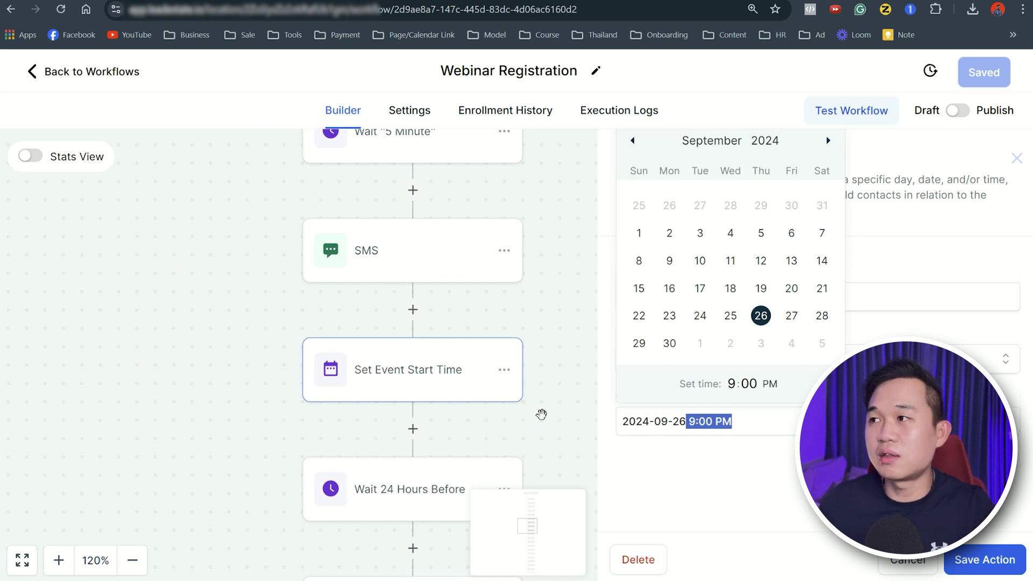
{"action": "left_click", "coordinate": [1016, 159]}
{"action": "left_click_drag", "start_coordinate": [664, 387], "coordinate": [627, 296]}
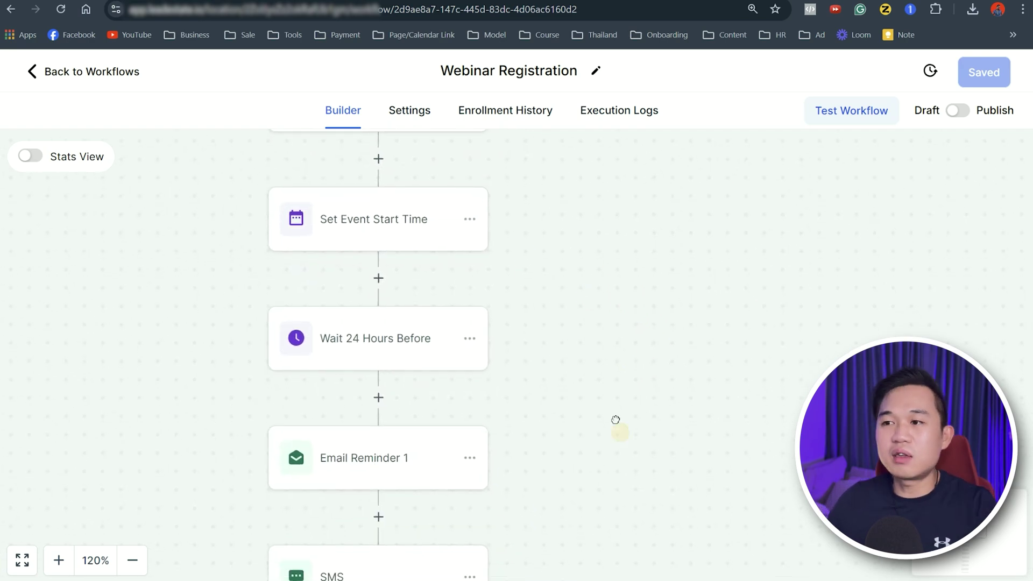
Step: Pan through the reminder steps, briefly checking Wait 15 Mins, to the workflow's end
{"action": "scroll", "coordinate": [611, 410], "scroll_direction": "down", "scroll_amount": 3}
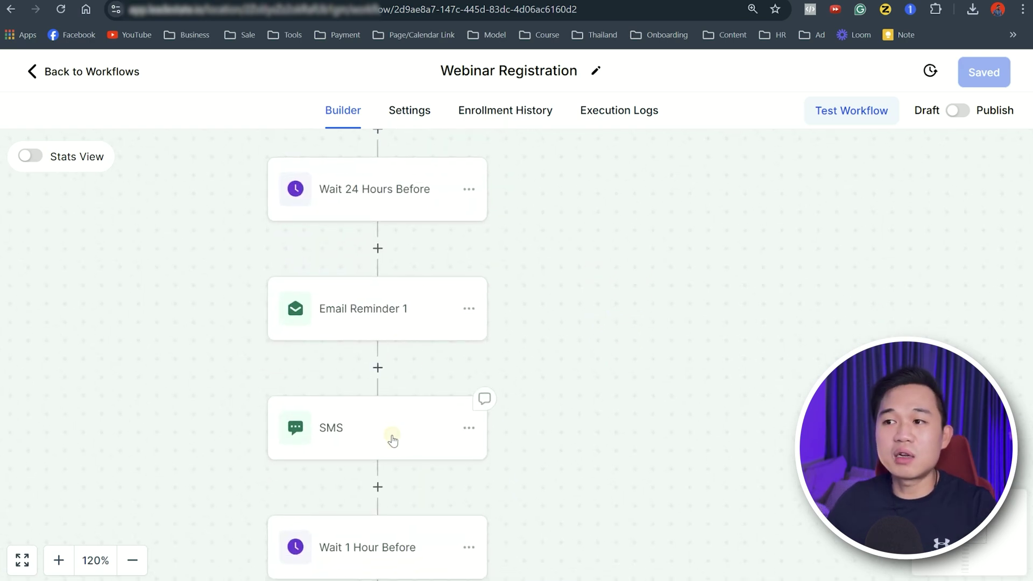
{"action": "left_click_drag", "start_coordinate": [593, 488], "coordinate": [615, 388]}
{"action": "scroll", "coordinate": [424, 419], "scroll_direction": "down", "scroll_amount": 1}
{"action": "scroll", "coordinate": [470, 401], "scroll_direction": "down", "scroll_amount": 1}
{"action": "scroll", "coordinate": [338, 357], "scroll_direction": "down", "scroll_amount": 3}
{"action": "left_click", "coordinate": [340, 356]}
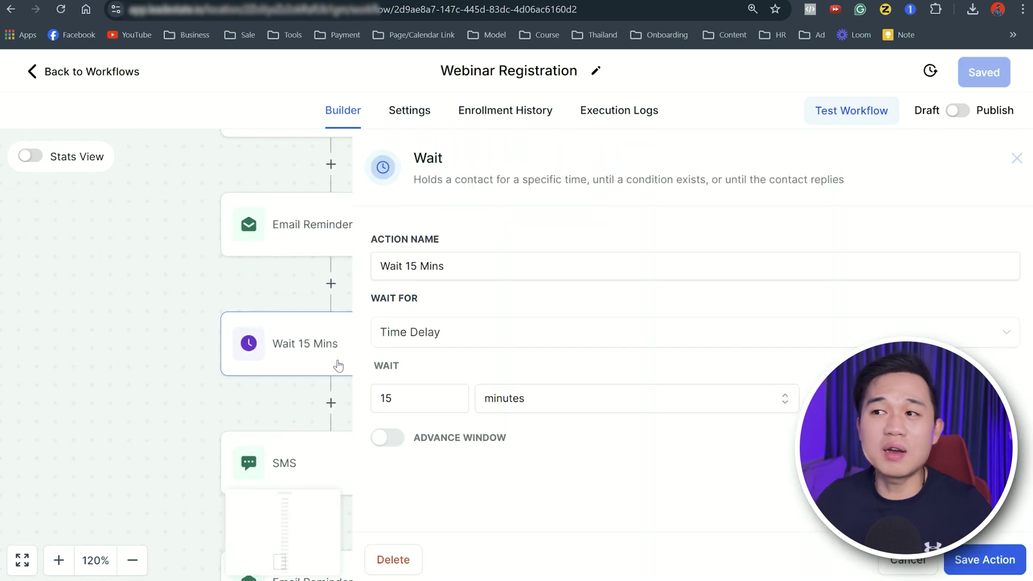
{"action": "left_click", "coordinate": [139, 396]}
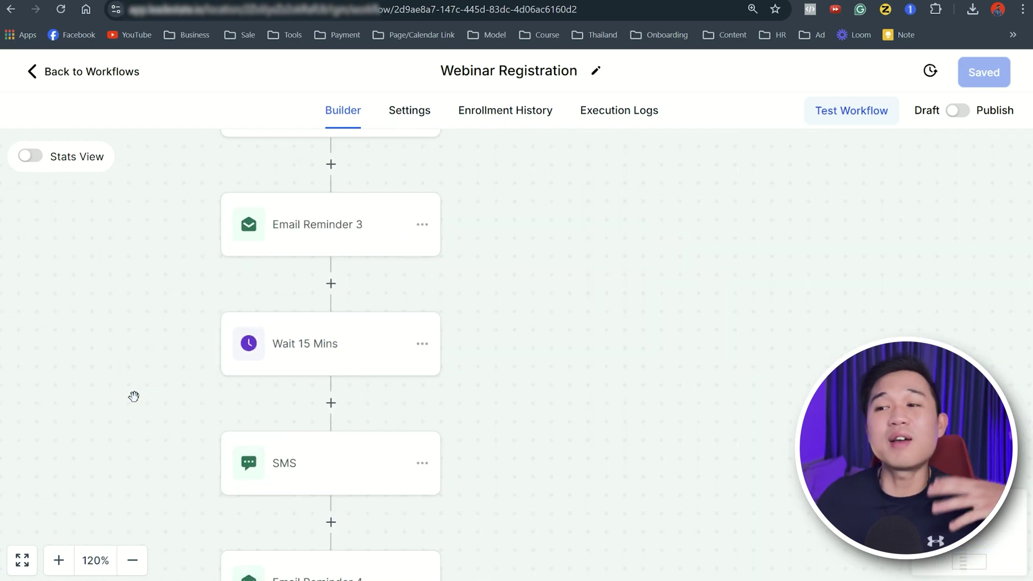
{"action": "mouse_move", "coordinate": [168, 409]}
{"action": "left_mouse_down"}
{"action": "mouse_move", "coordinate": [171, 347]}
{"action": "mouse_move", "coordinate": [201, 289]}
{"action": "left_mouse_up"}
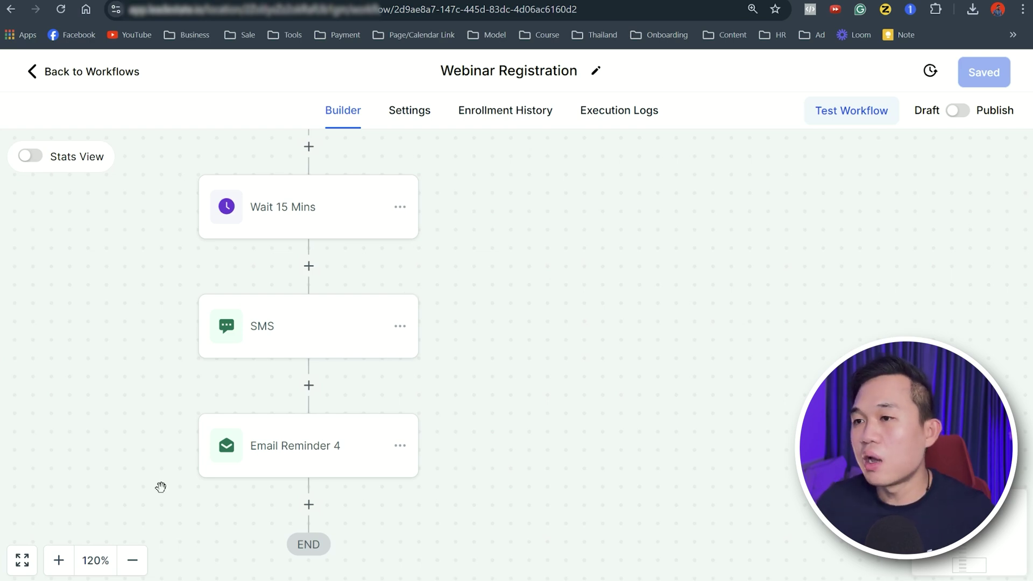
Step: Pan back up past the reminders and Set Event Start Time to the Form Submitted trigger
{"action": "left_click_drag", "start_coordinate": [161, 486], "coordinate": [235, 535]}
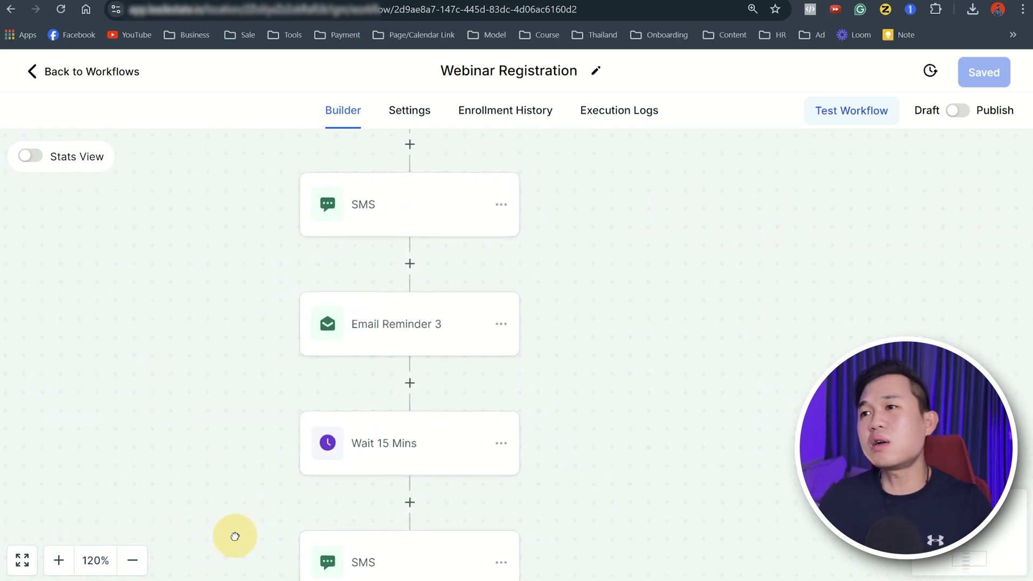
{"action": "mouse_move", "coordinate": [226, 463]}
{"action": "left_mouse_down"}
{"action": "mouse_move", "coordinate": [217, 493]}
{"action": "mouse_move", "coordinate": [669, 502]}
{"action": "mouse_move", "coordinate": [672, 537]}
{"action": "left_mouse_up"}
{"action": "left_click_drag", "start_coordinate": [650, 237], "coordinate": [663, 487]}
{"action": "left_click_drag", "start_coordinate": [673, 214], "coordinate": [663, 452]}
{"action": "scroll", "coordinate": [681, 302], "scroll_direction": "down", "scroll_amount": 2}
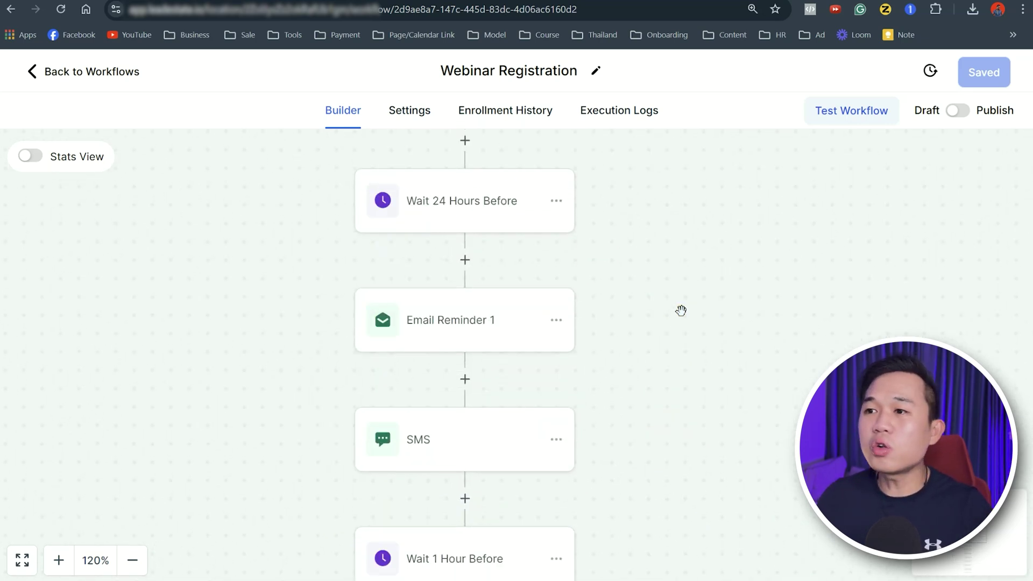
{"action": "scroll", "coordinate": [682, 309], "scroll_direction": "up", "scroll_amount": 3}
{"action": "scroll", "coordinate": [685, 308], "scroll_direction": "up", "scroll_amount": 3}
{"action": "scroll", "coordinate": [686, 311], "scroll_direction": "up", "scroll_amount": 5}
{"action": "scroll", "coordinate": [688, 315], "scroll_direction": "up", "scroll_amount": 3}
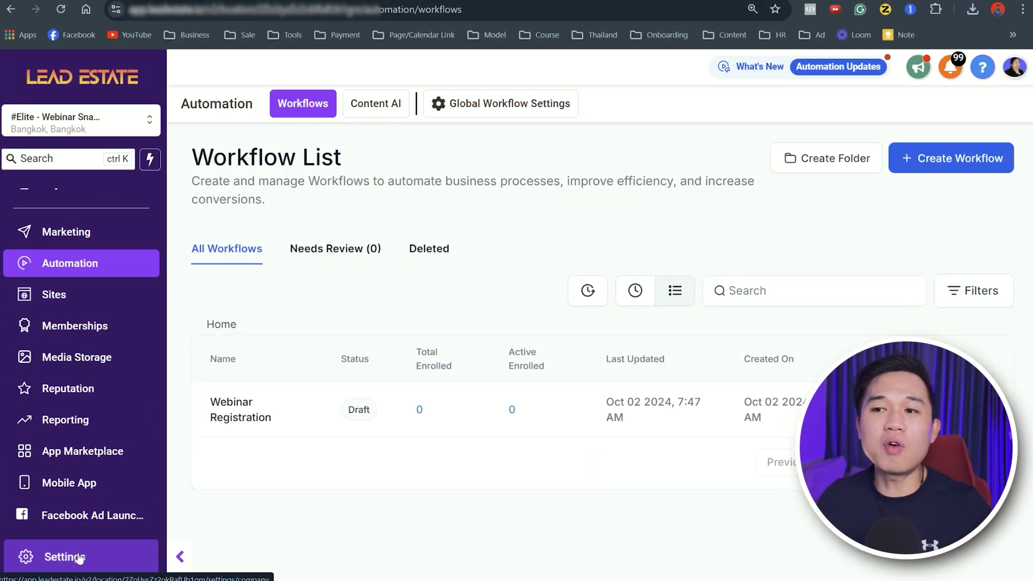
Step: Go from the workflow to the location settings' Custom Values list
{"action": "left_click", "coordinate": [77, 558]}
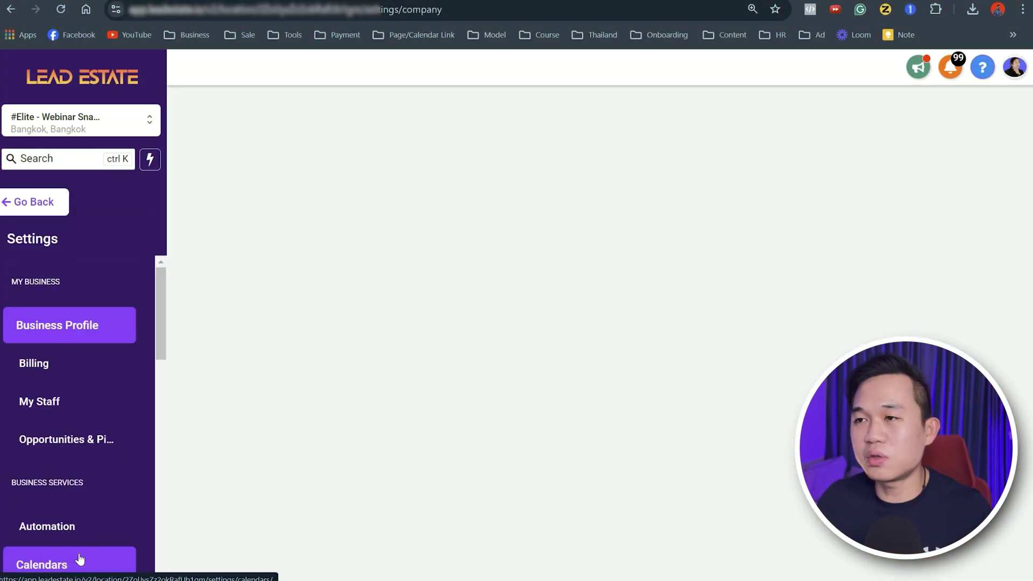
{"action": "scroll", "coordinate": [78, 486], "scroll_direction": "down", "scroll_amount": 4}
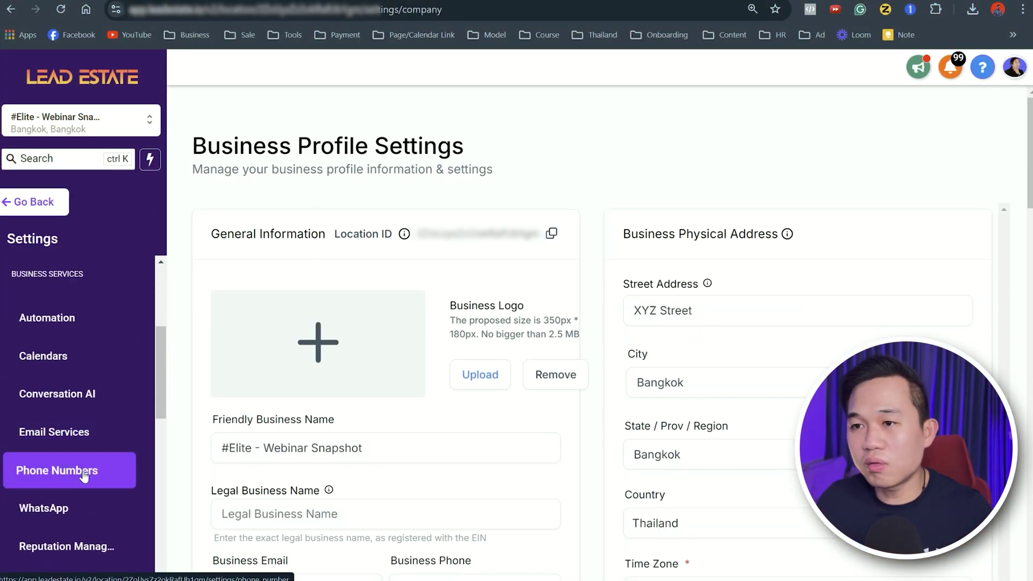
{"action": "scroll", "coordinate": [87, 468], "scroll_direction": "down", "scroll_amount": 1}
{"action": "scroll", "coordinate": [89, 481], "scroll_direction": "down", "scroll_amount": 4}
{"action": "left_click", "coordinate": [55, 393]}
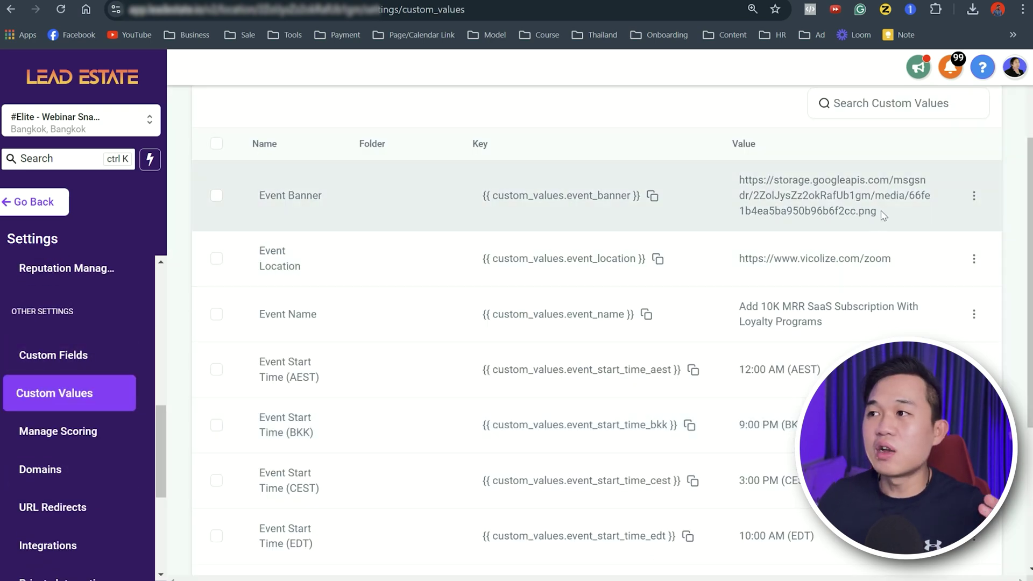
Step: Review the Event Banner URL, Event Name, AEST, BKK and CEST start time values
{"action": "left_click_drag", "start_coordinate": [881, 211], "coordinate": [735, 187]}
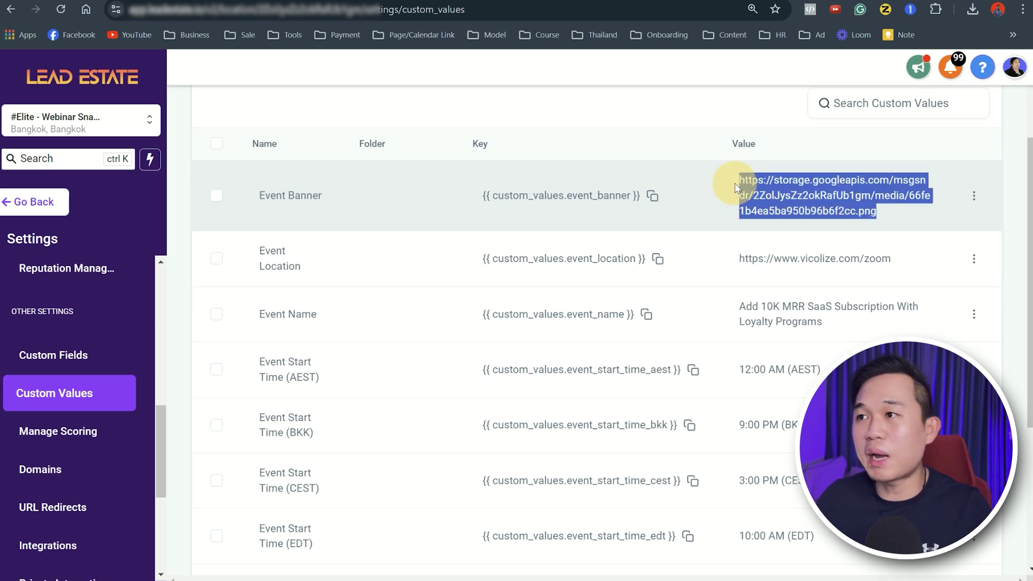
{"action": "triple_click", "coordinate": [950, 253]}
{"action": "left_click", "coordinate": [915, 253]}
{"action": "scroll", "coordinate": [753, 216], "scroll_direction": "down", "scroll_amount": 3}
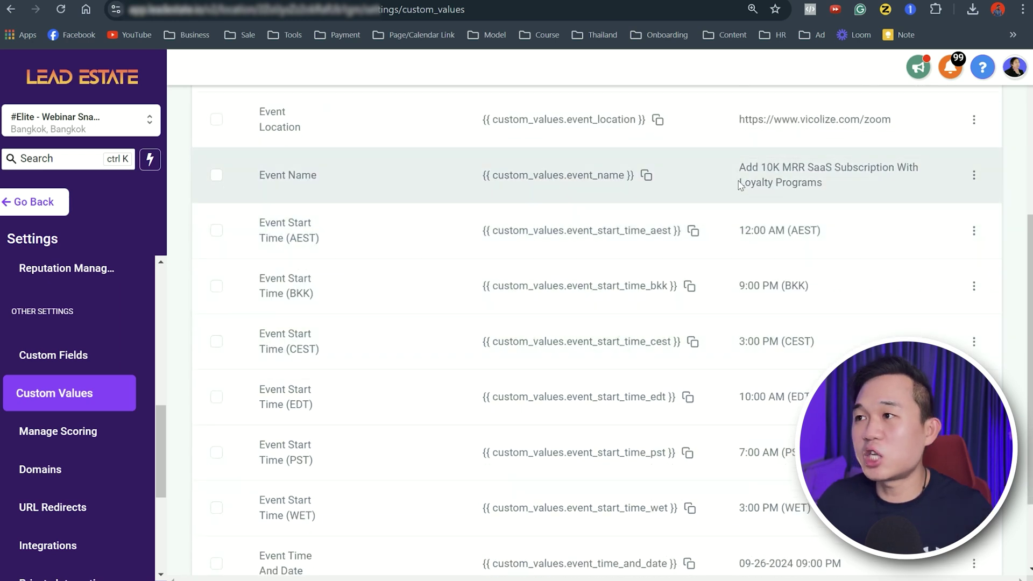
{"action": "left_click_drag", "start_coordinate": [738, 184], "coordinate": [796, 189]}
{"action": "mouse_move", "coordinate": [745, 236]}
{"action": "left_mouse_down"}
{"action": "mouse_move", "coordinate": [770, 244]}
{"action": "mouse_move", "coordinate": [762, 226]}
{"action": "left_mouse_up"}
{"action": "left_click", "coordinate": [812, 227]}
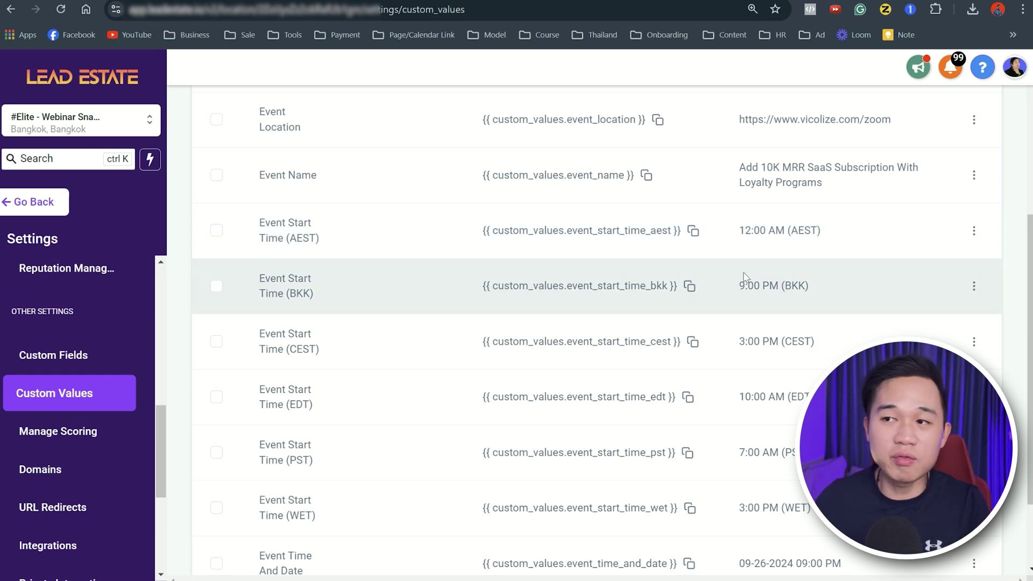
{"action": "left_click_drag", "start_coordinate": [753, 286], "coordinate": [798, 341]}
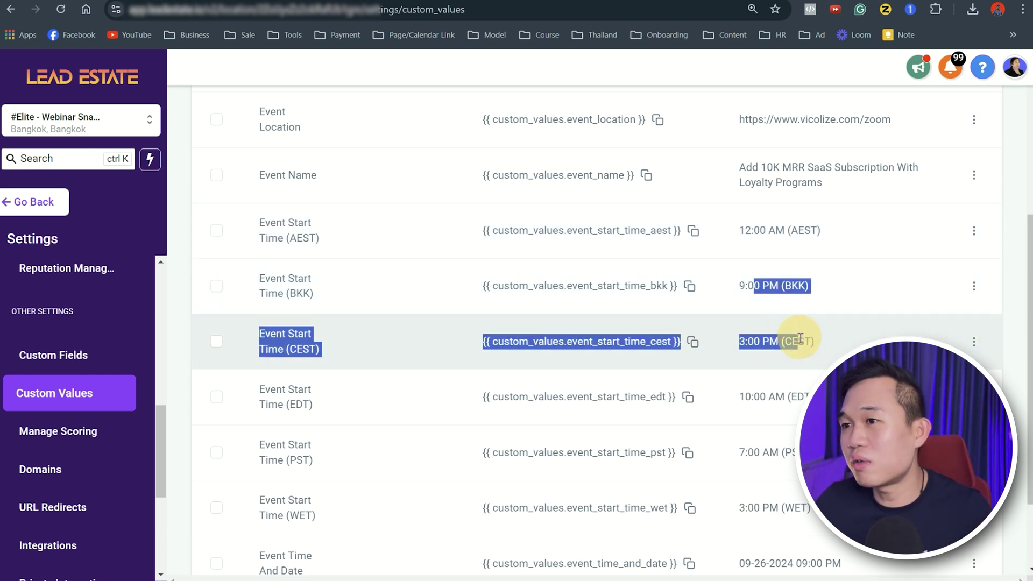
{"action": "scroll", "coordinate": [803, 344], "scroll_direction": "down", "scroll_amount": 2}
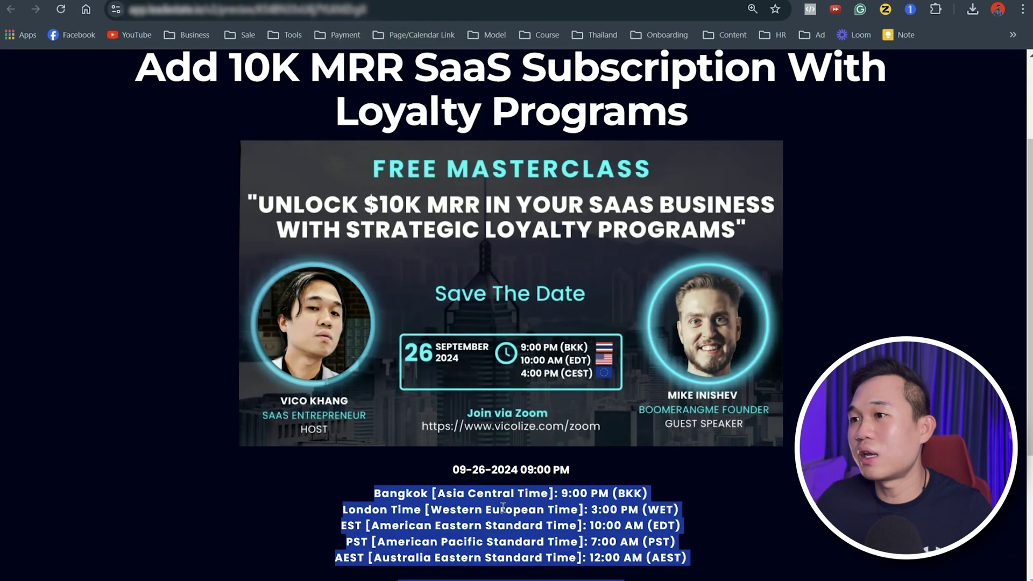
Step: Match the landing page's Bangkok time to the BKK start time custom value
{"action": "scroll", "coordinate": [650, 396], "scroll_direction": "down", "scroll_amount": 3}
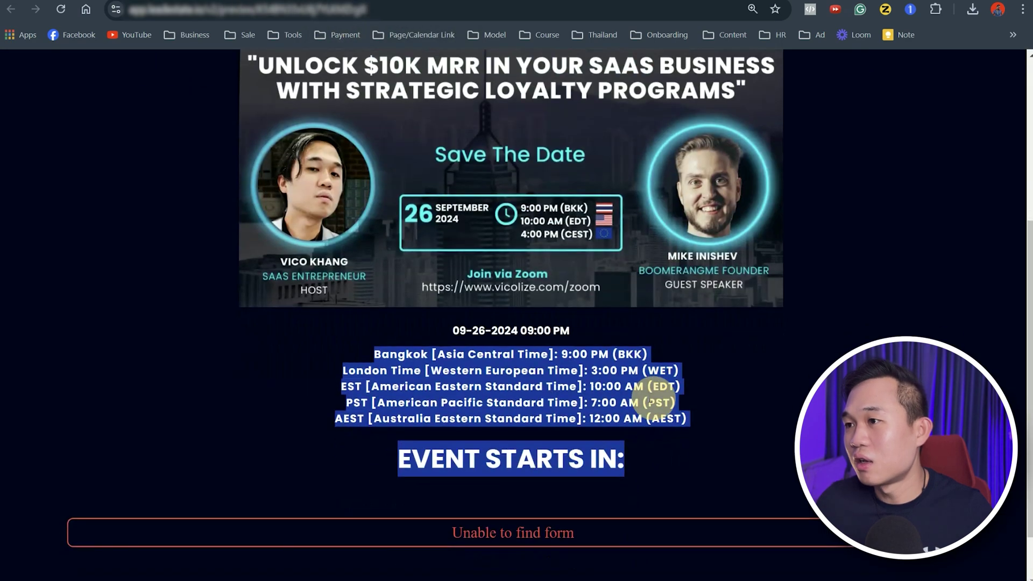
{"action": "left_click", "coordinate": [583, 355]}
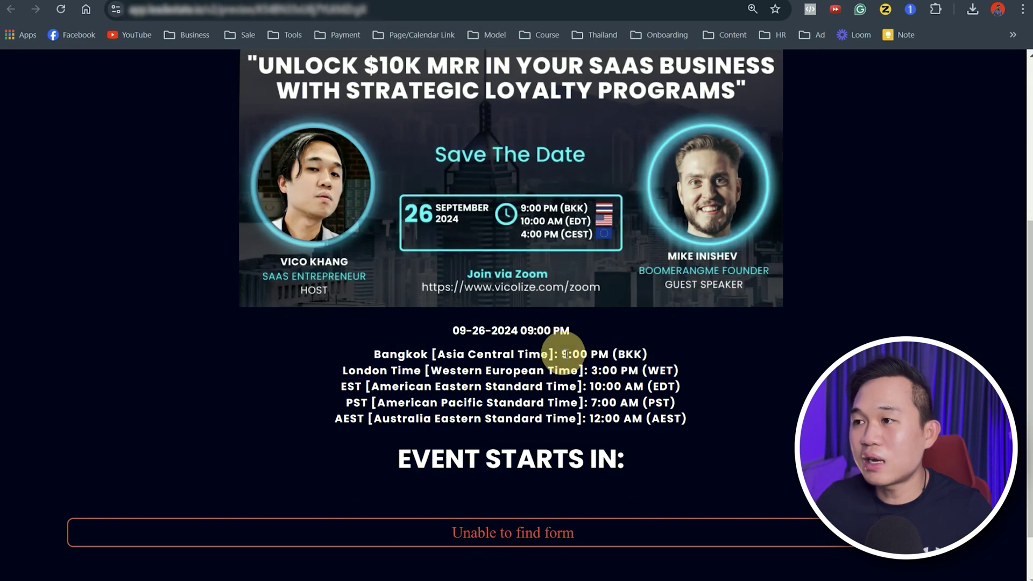
{"action": "left_click_drag", "start_coordinate": [561, 353], "coordinate": [647, 354]}
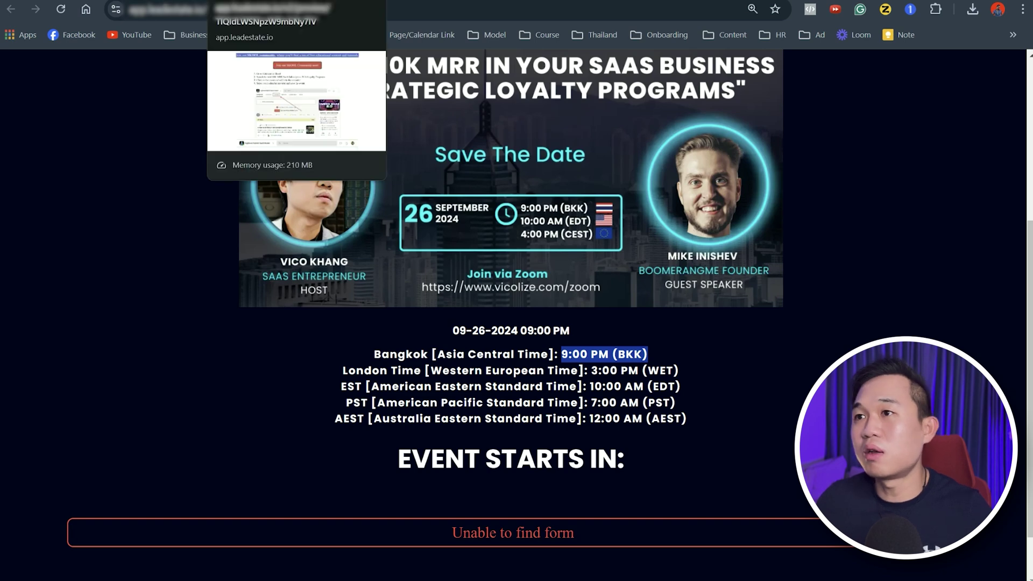
{"action": "left_click", "coordinate": [231, 0]}
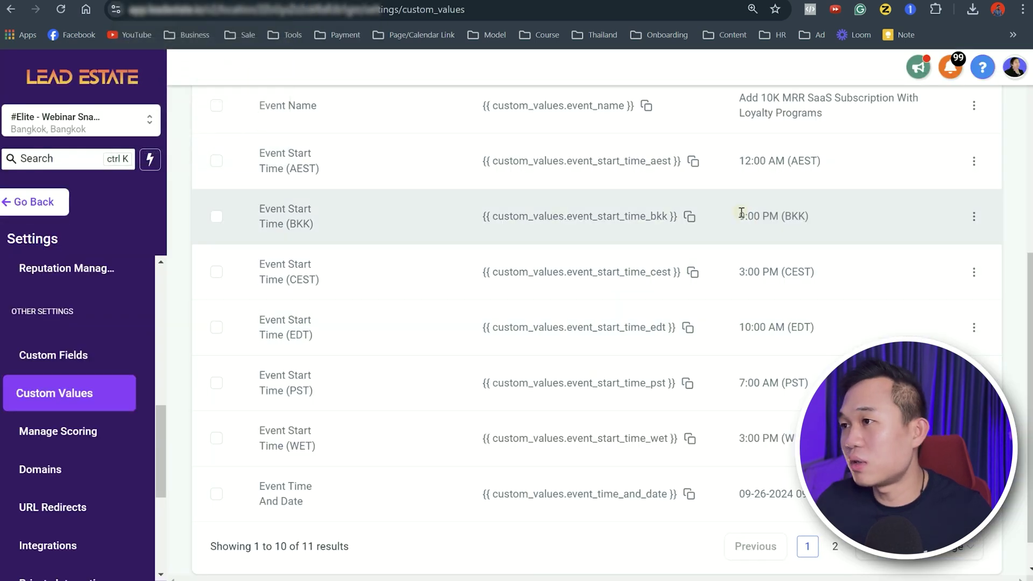
{"action": "left_click_drag", "start_coordinate": [738, 216], "coordinate": [811, 215]}
Step: Check the Event Name and Zoom location values, then follow the setup doc's Canva link
{"action": "scroll", "coordinate": [962, 226], "scroll_direction": "up", "scroll_amount": 5}
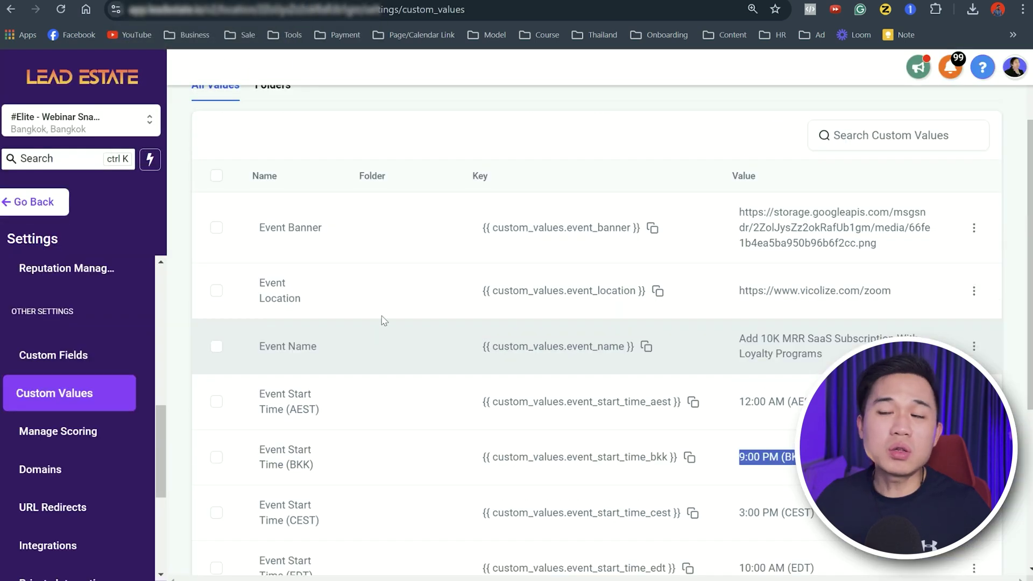
{"action": "left_click_drag", "start_coordinate": [847, 352], "coordinate": [730, 344]}
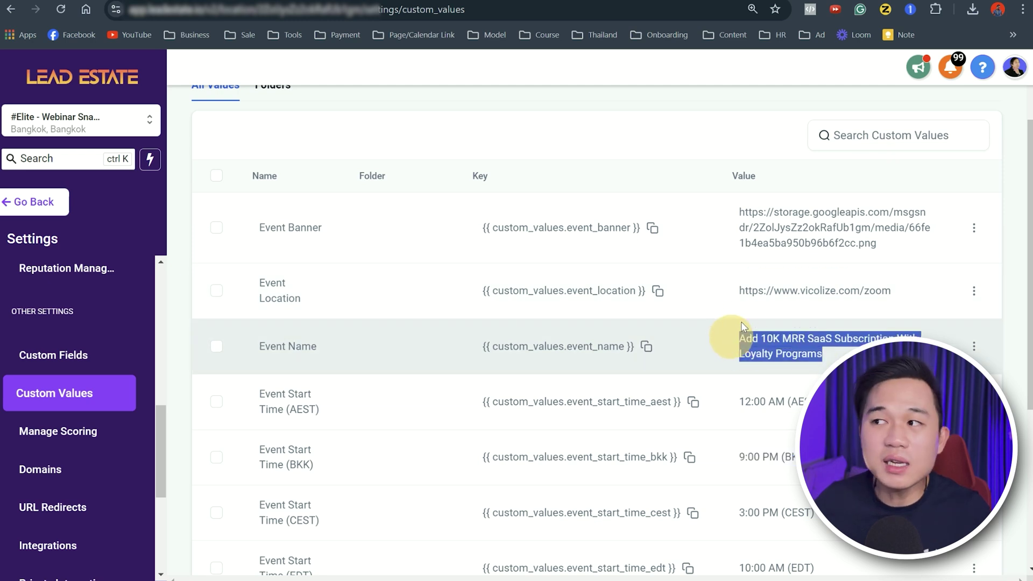
{"action": "left_click", "coordinate": [757, 293]}
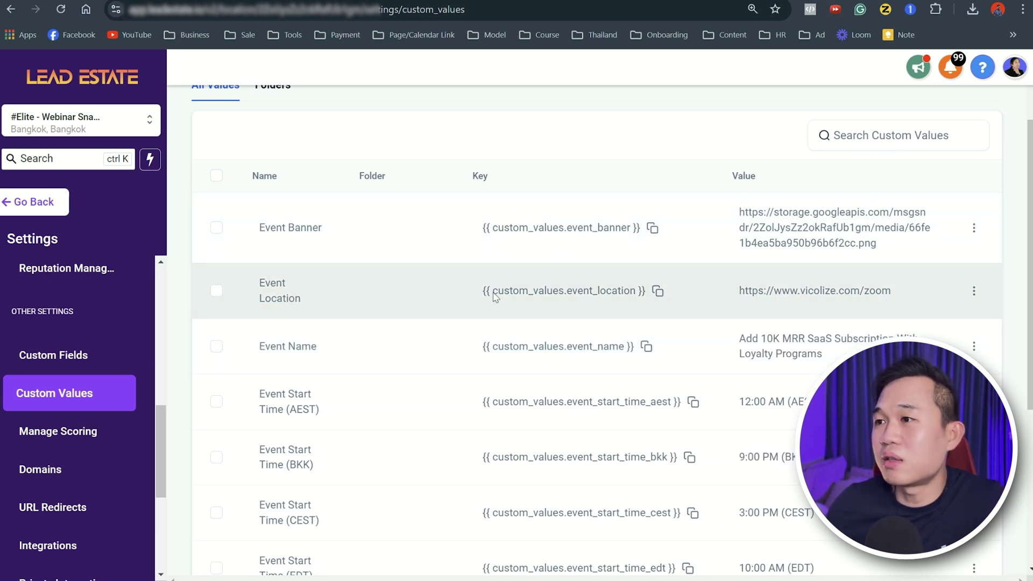
{"action": "left_click_drag", "start_coordinate": [740, 292], "coordinate": [892, 293]}
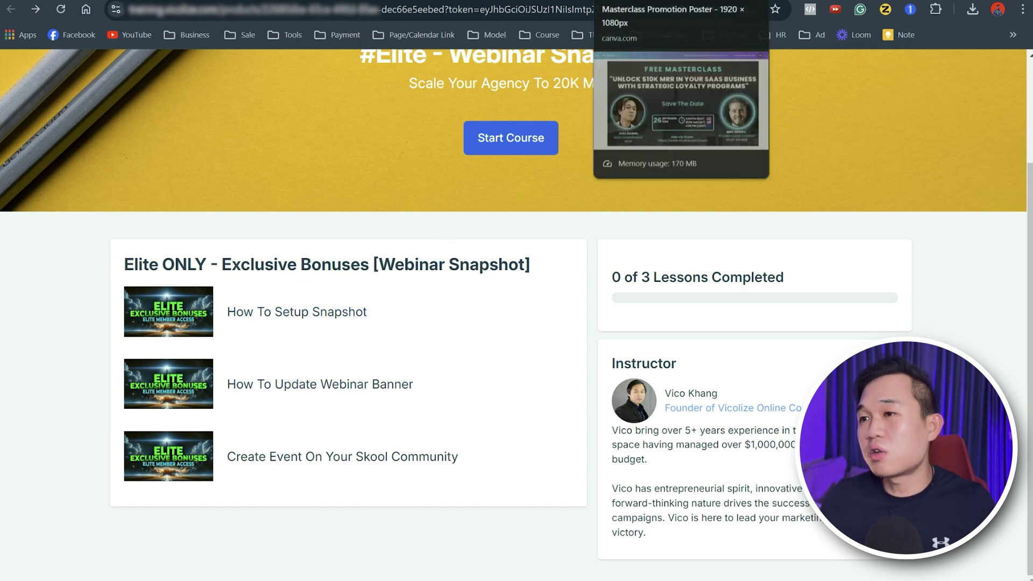
{"action": "left_click", "coordinate": [618, 3]}
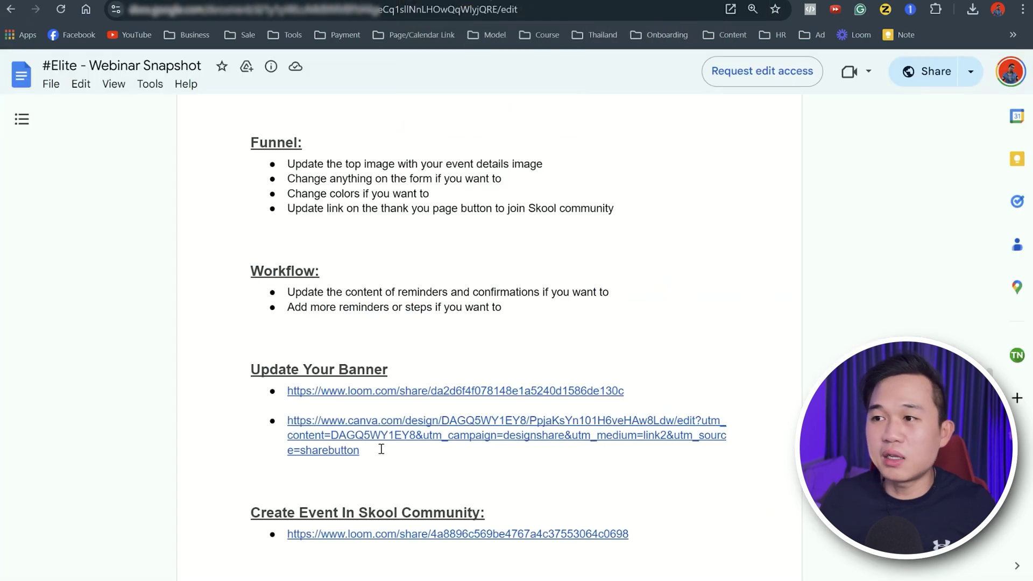
{"action": "left_click", "coordinate": [381, 430]}
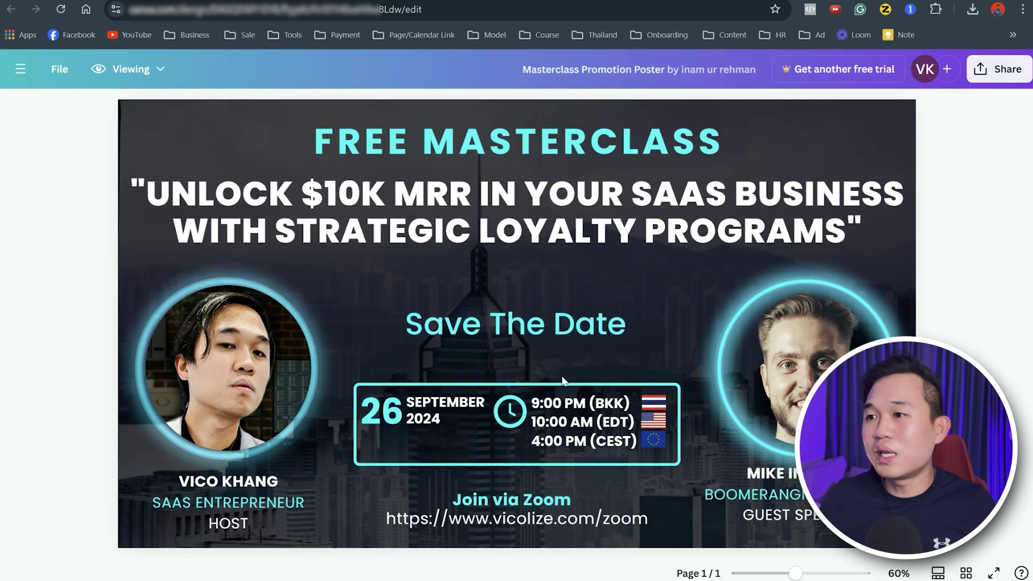
Step: Make an editable copy of the poster and inspect its heading, photos and year text
{"action": "left_click", "coordinate": [60, 69]}
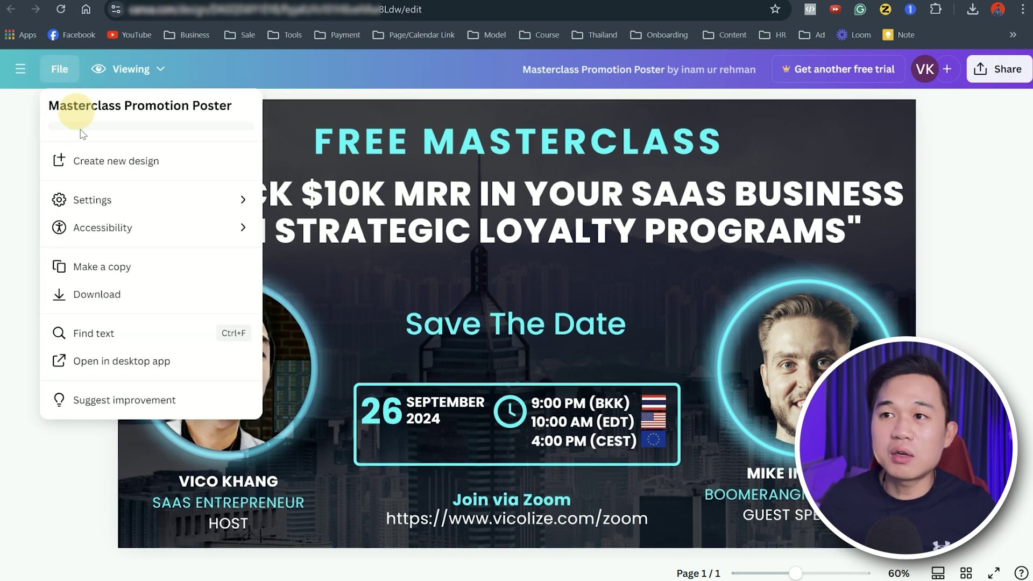
{"action": "left_click", "coordinate": [99, 279]}
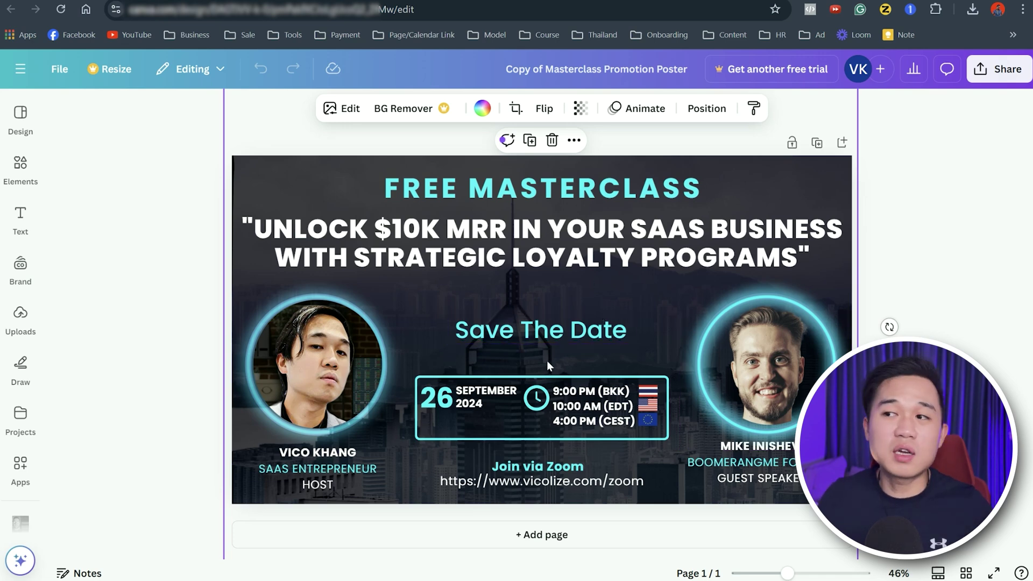
{"action": "scroll", "coordinate": [544, 360], "scroll_direction": "down", "scroll_amount": 2}
{"action": "scroll", "coordinate": [515, 352], "scroll_direction": "up", "scroll_amount": 2}
{"action": "left_click", "coordinate": [450, 190]}
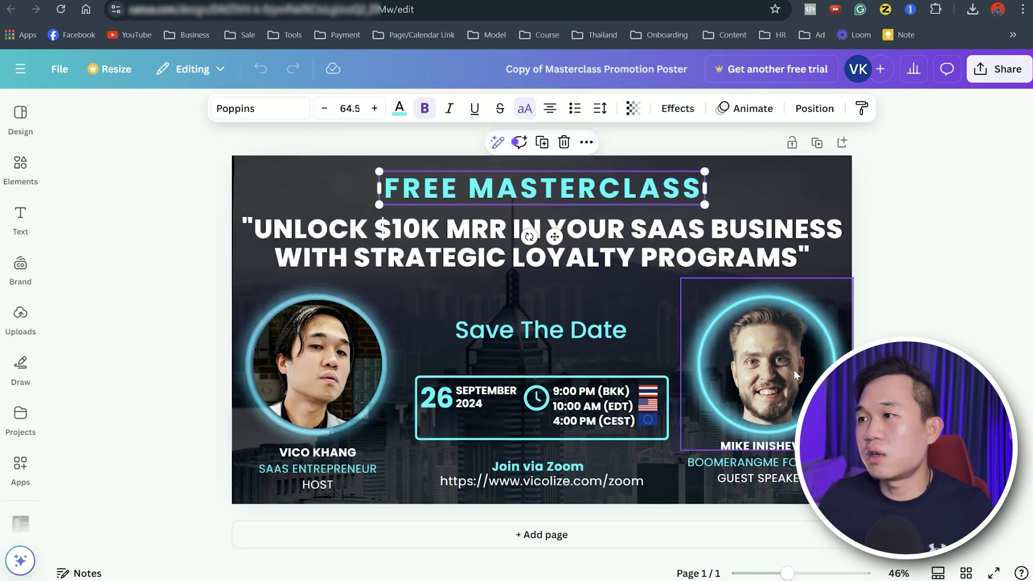
{"action": "left_click", "coordinate": [359, 396]}
{"action": "left_click", "coordinate": [750, 370]}
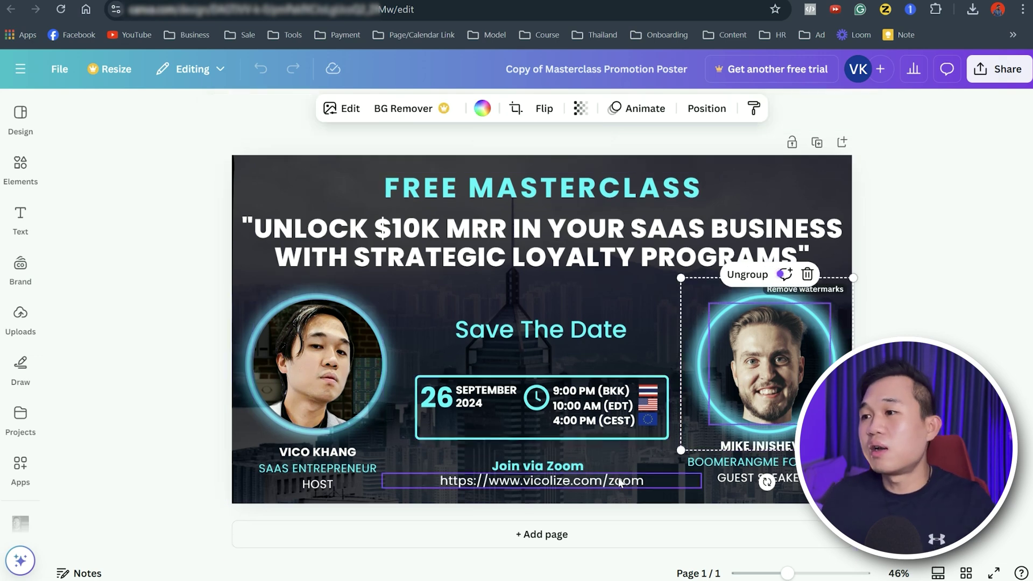
{"action": "left_click", "coordinate": [469, 403]}
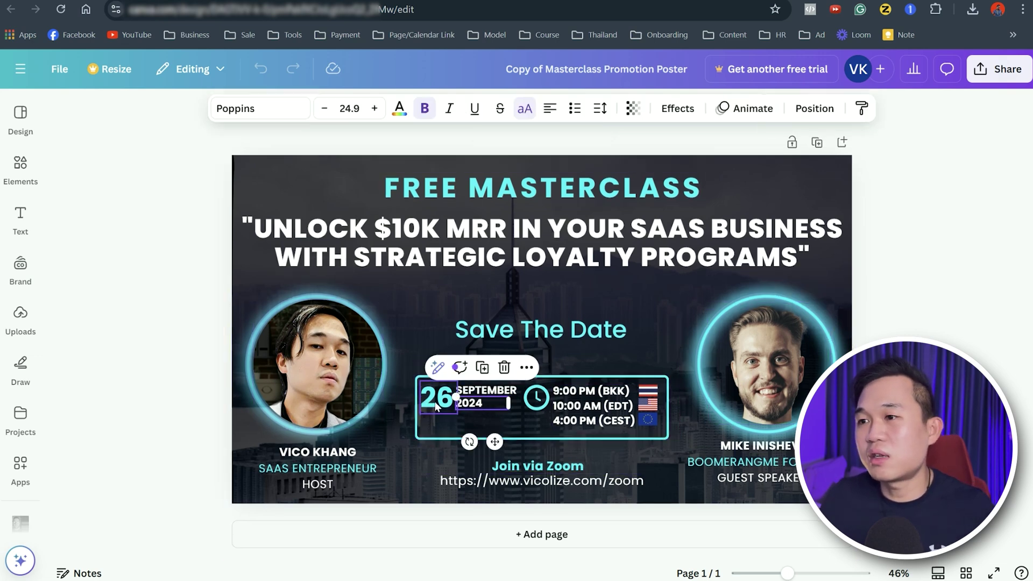
{"action": "key", "text": "Escape"}
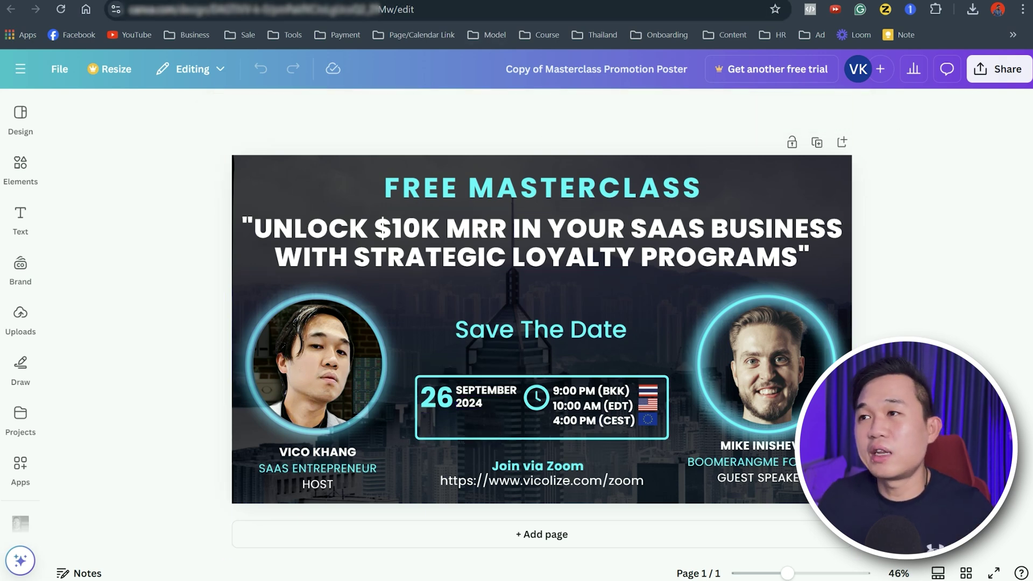
Step: Back in Lead Estate, browse the automation workflows and media storage page
{"action": "left_click", "coordinate": [161, 3]}
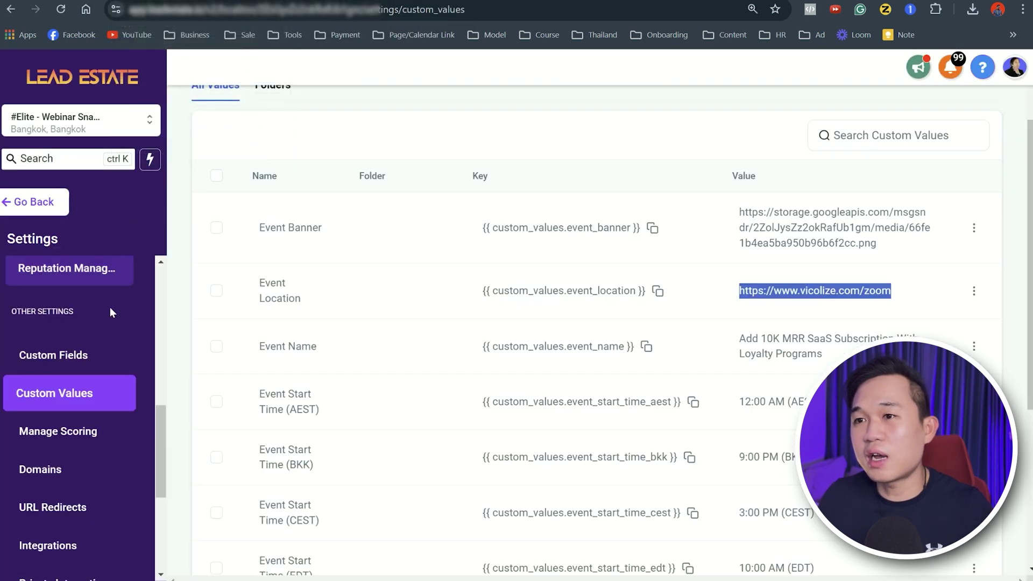
{"action": "left_click", "coordinate": [32, 203]}
{"action": "scroll", "coordinate": [102, 468], "scroll_direction": "down", "scroll_amount": 3}
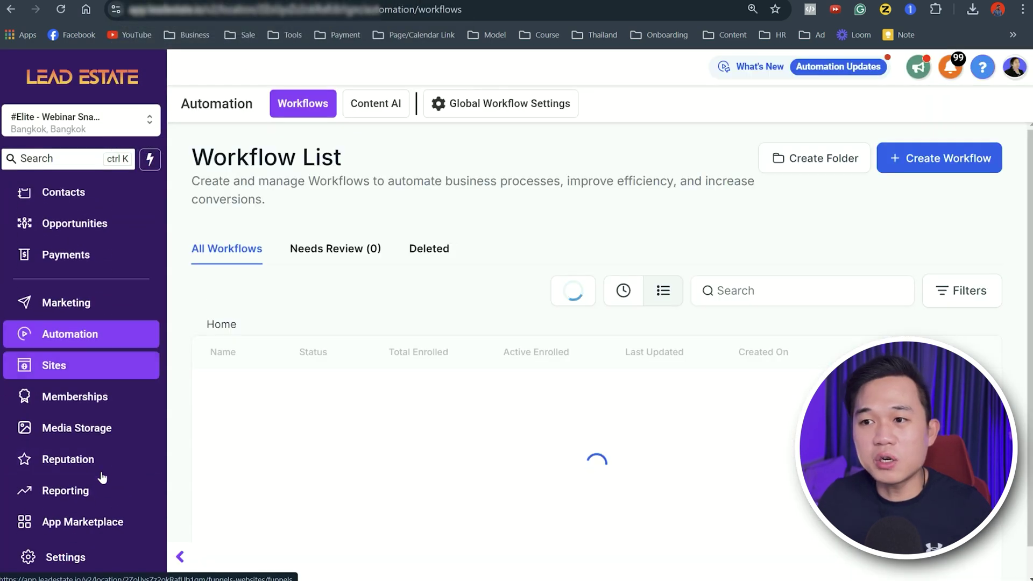
{"action": "left_click", "coordinate": [102, 429]}
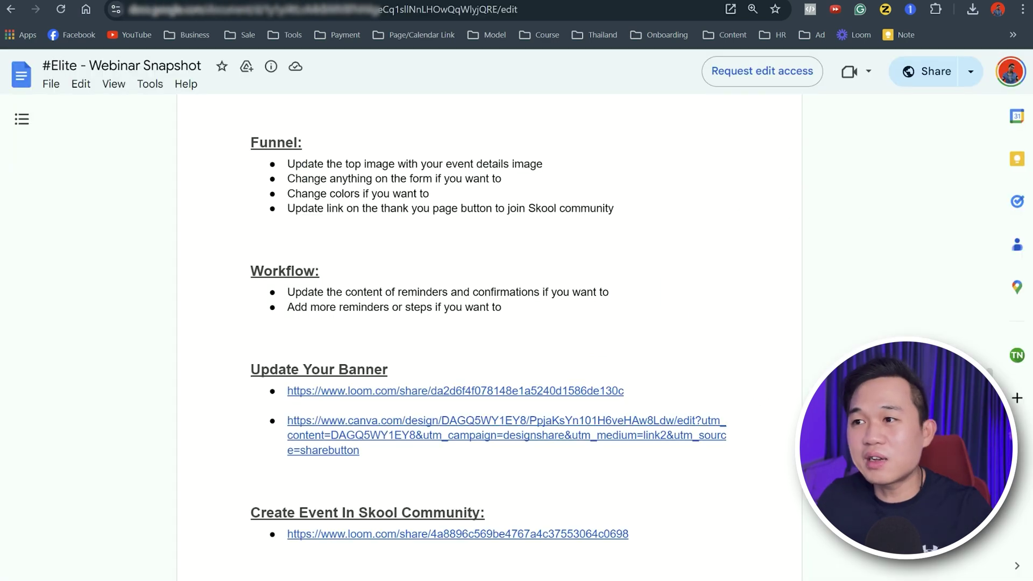
{"action": "scroll", "coordinate": [417, 455], "scroll_direction": "down", "scroll_amount": 1}
{"action": "scroll", "coordinate": [405, 442], "scroll_direction": "down", "scroll_amount": 3}
{"action": "scroll", "coordinate": [406, 442], "scroll_direction": "down", "scroll_amount": 1}
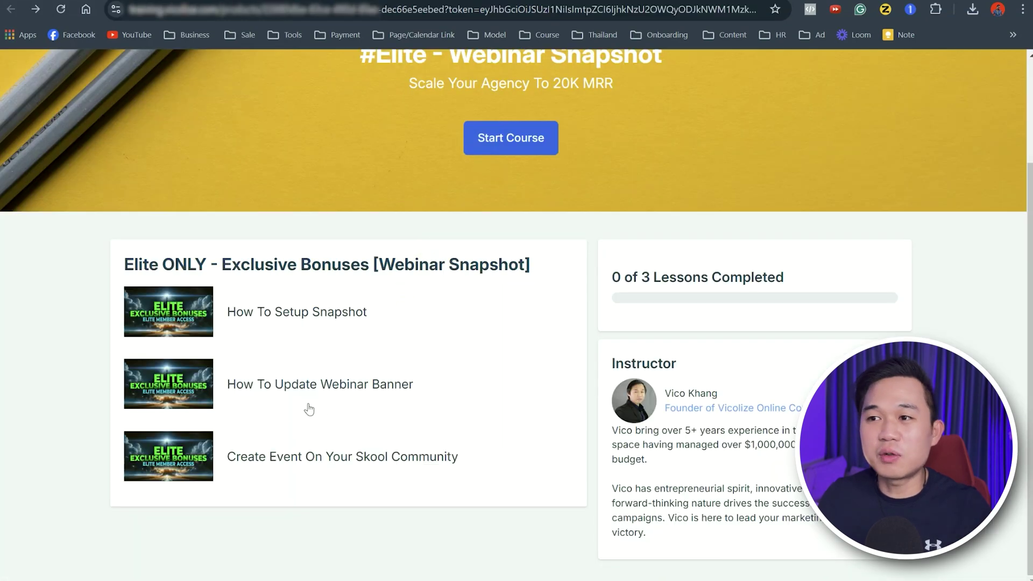